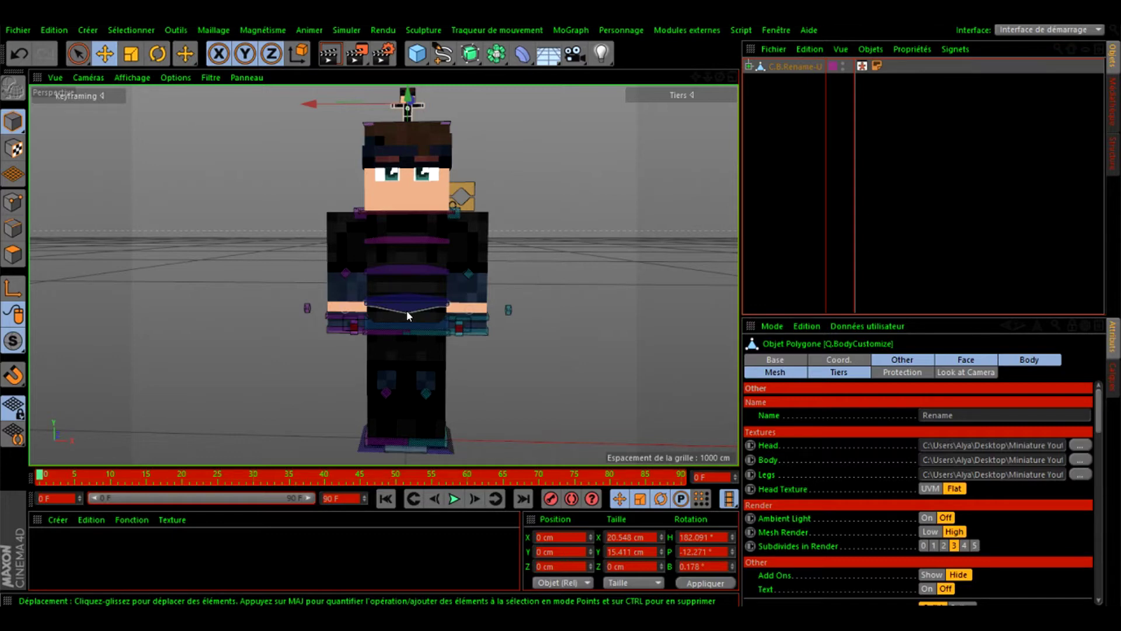
Examine the character rig from several angles and distances, from the full figure to the head.
{"action": "scroll", "coordinate": [386, 327], "scroll_direction": "down", "scroll_amount": 5}
{"action": "middle_click_drag", "start_coordinate": [385, 327], "coordinate": [597, 353], "text": "alt"}
{"action": "scroll", "coordinate": [561, 346], "scroll_direction": "up", "scroll_amount": 7}
{"action": "scroll", "coordinate": [558, 346], "scroll_direction": "up", "scroll_amount": 2}
{"action": "scroll", "coordinate": [544, 330], "scroll_direction": "down", "scroll_amount": 6}
{"action": "scroll", "coordinate": [441, 275], "scroll_direction": "up", "scroll_amount": 4}
{"action": "scroll", "coordinate": [458, 359], "scroll_direction": "down", "scroll_amount": 3}
{"action": "scroll", "coordinate": [458, 360], "scroll_direction": "down", "scroll_amount": 4}
{"action": "scroll", "coordinate": [449, 429], "scroll_direction": "up", "scroll_amount": 4}
{"action": "scroll", "coordinate": [447, 436], "scroll_direction": "down", "scroll_amount": 3}
{"action": "scroll", "coordinate": [438, 301], "scroll_direction": "up", "scroll_amount": 7}
{"action": "scroll", "coordinate": [284, 261], "scroll_direction": "down", "scroll_amount": 2}
{"action": "right_click_drag", "start_coordinate": [266, 258], "coordinate": [352, 103], "text": "alt"}
{"action": "scroll", "coordinate": [505, 382], "scroll_direction": "up", "scroll_amount": 5}
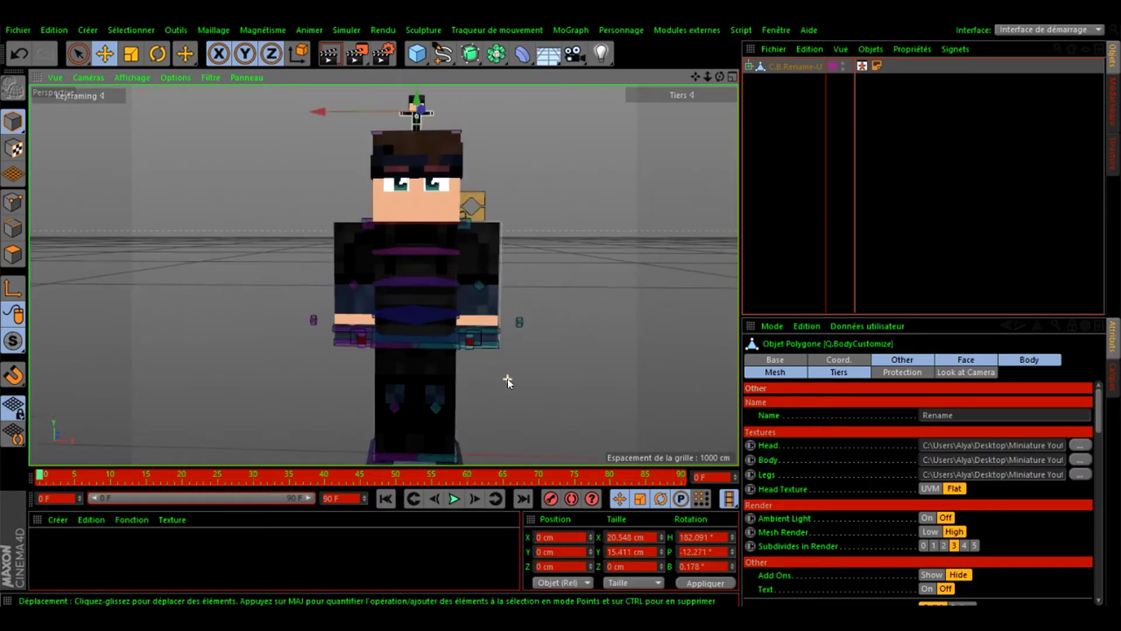
{"action": "scroll", "coordinate": [440, 295], "scroll_direction": "down", "scroll_amount": 4}
{"action": "left_click_drag", "start_coordinate": [383, 274], "coordinate": [614, 90], "text": "alt"}
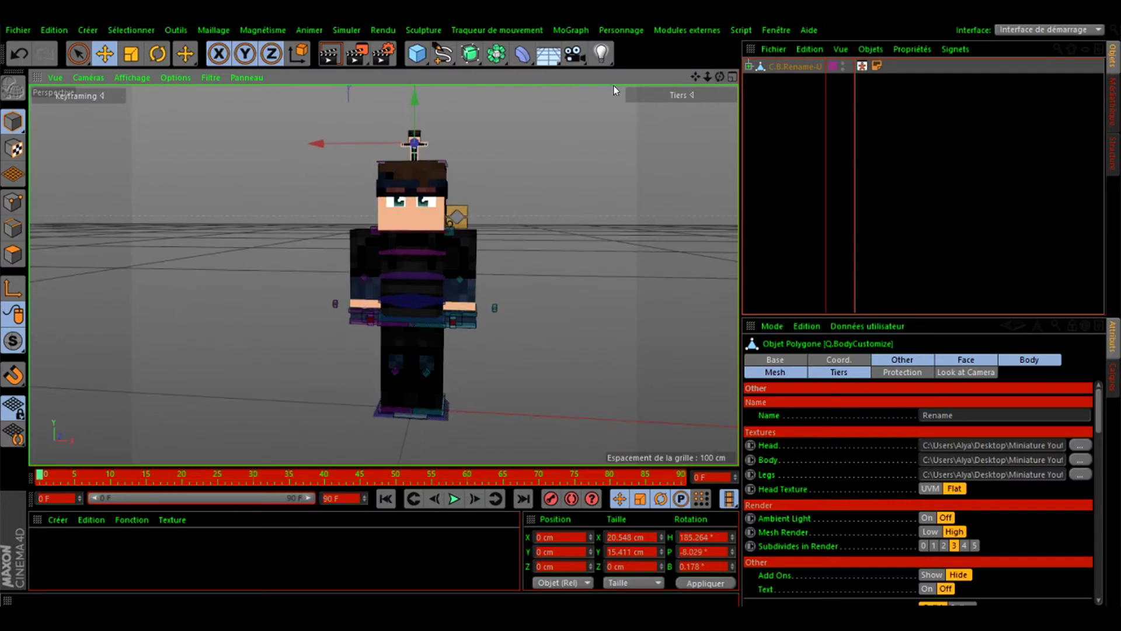
Select the miniature body customizer above the character's head and set its mesh deformer preset to 3.
{"action": "scroll", "coordinate": [418, 143], "scroll_direction": "up", "scroll_amount": 7}
{"action": "left_click", "coordinate": [427, 136]}
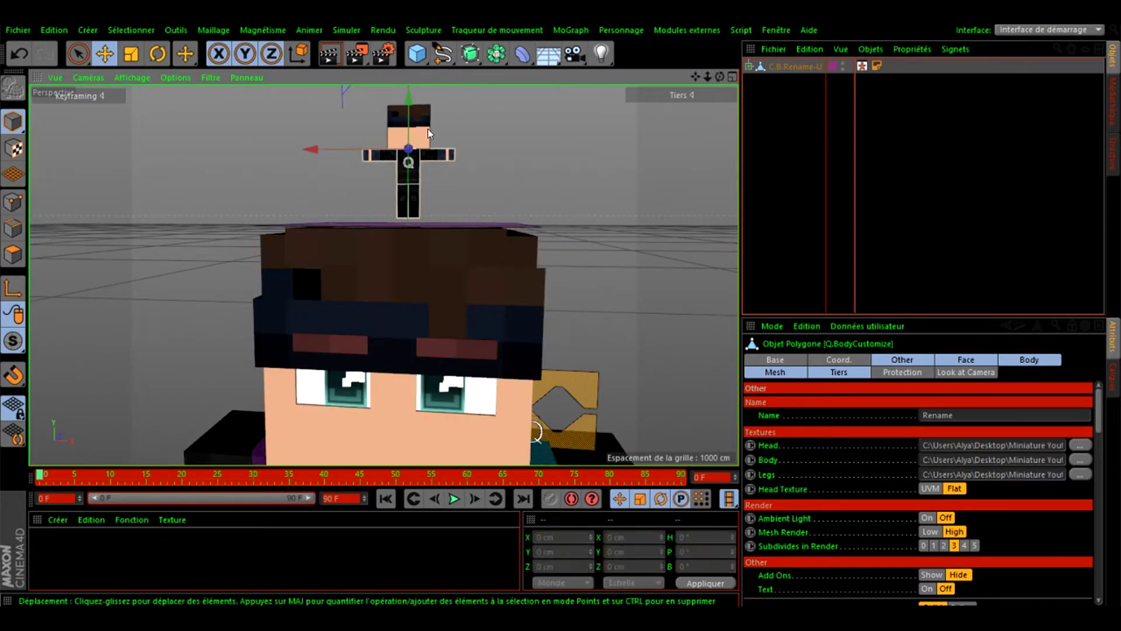
{"action": "scroll", "coordinate": [469, 211], "scroll_direction": "down", "scroll_amount": 6}
{"action": "scroll", "coordinate": [434, 201], "scroll_direction": "up", "scroll_amount": 6}
{"action": "left_click", "coordinate": [431, 211]}
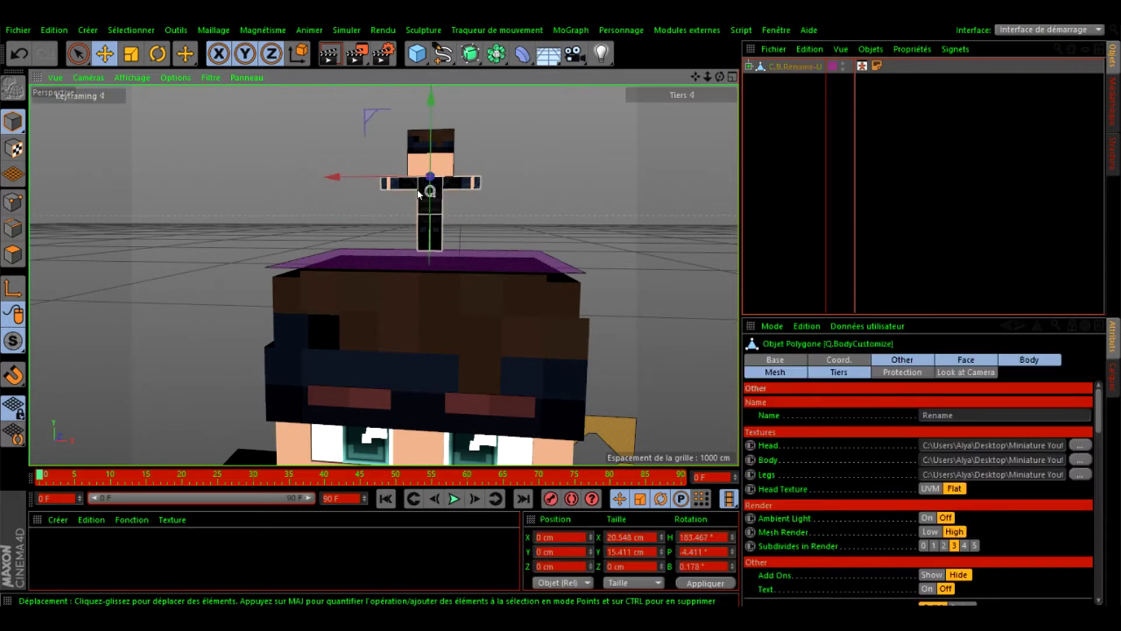
{"action": "scroll", "coordinate": [499, 174], "scroll_direction": "down", "scroll_amount": 7}
{"action": "scroll", "coordinate": [494, 194], "scroll_direction": "up", "scroll_amount": 3}
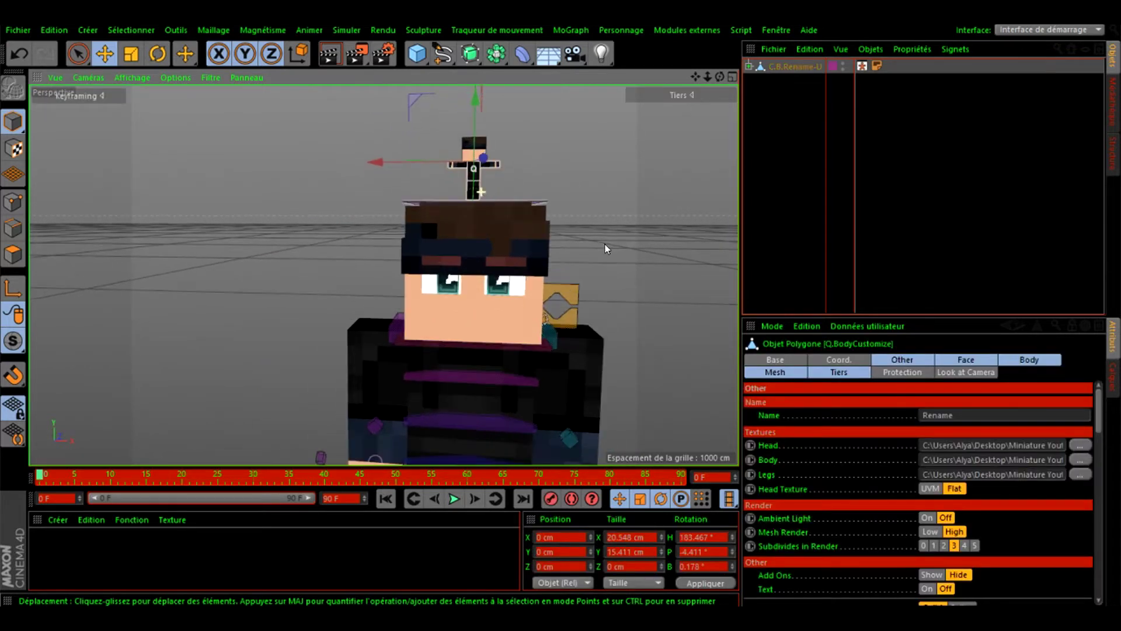
{"action": "left_click", "coordinate": [776, 372]}
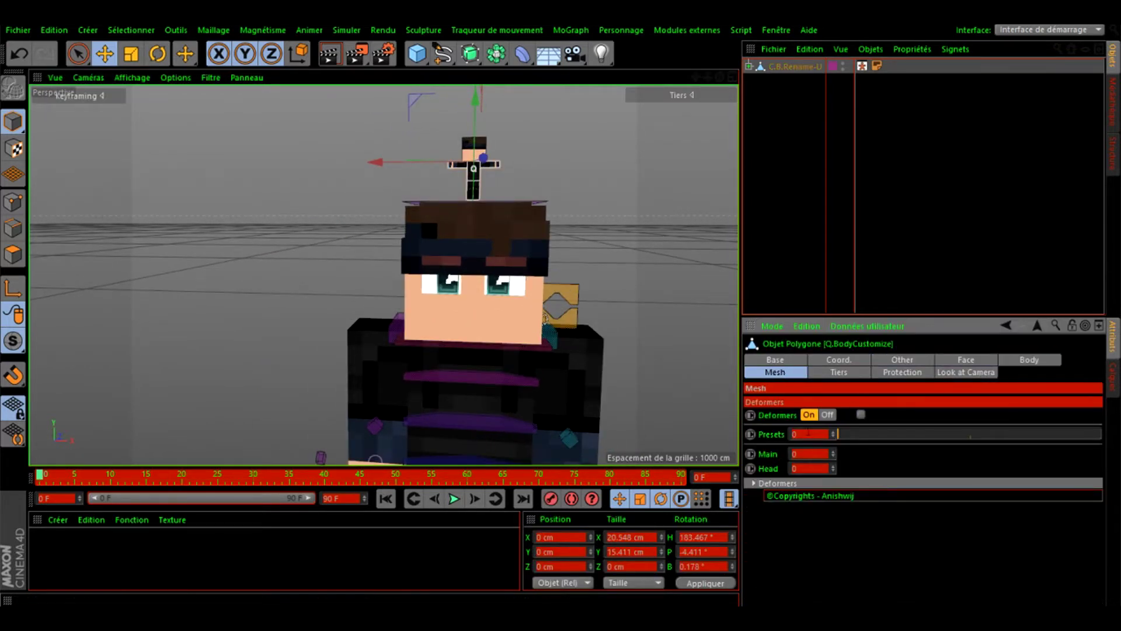
{"action": "left_click_drag", "start_coordinate": [911, 435], "coordinate": [1031, 443]}
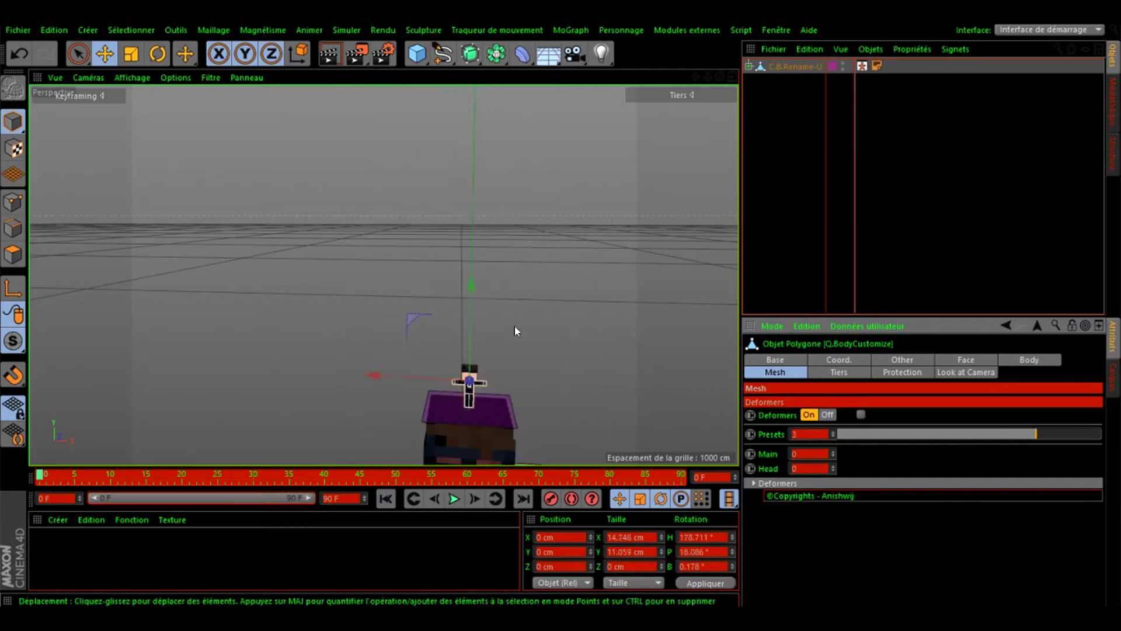
Examine the reshaped body from the front, both as a full figure and close up at the torso.
{"action": "scroll", "coordinate": [439, 278], "scroll_direction": "down", "scroll_amount": 5}
{"action": "scroll", "coordinate": [472, 414], "scroll_direction": "up", "scroll_amount": 3}
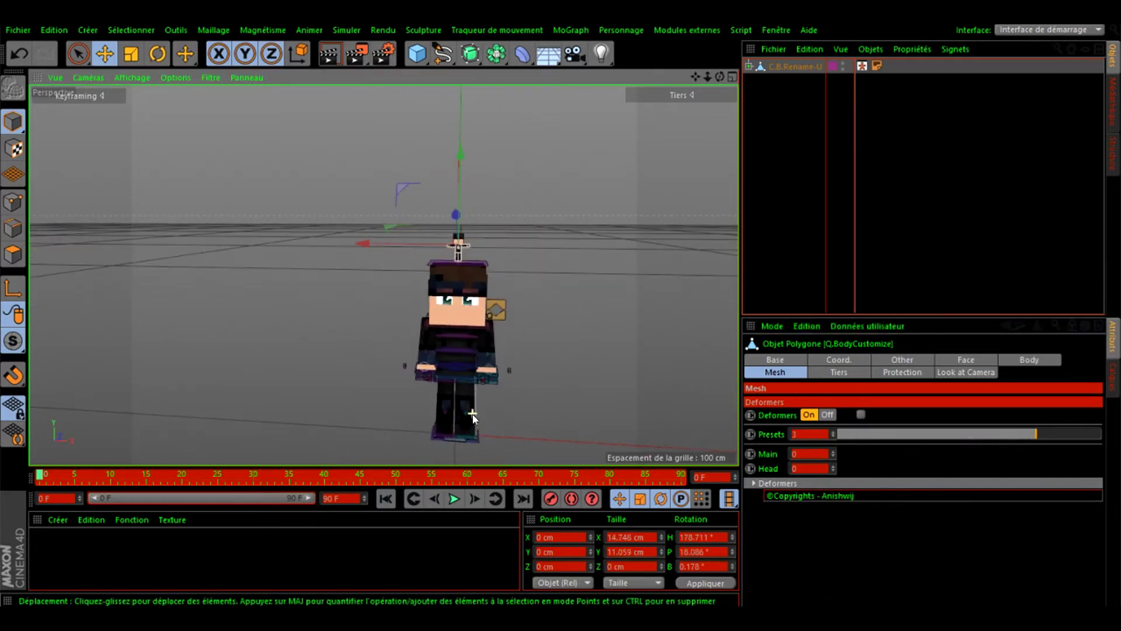
{"action": "scroll", "coordinate": [473, 416], "scroll_direction": "up", "scroll_amount": 3}
{"action": "mouse_move", "coordinate": [720, 77]}
{"action": "left_mouse_down"}
{"action": "mouse_move", "coordinate": [607, 52]}
{"action": "mouse_move", "coordinate": [720, 74]}
{"action": "left_mouse_up"}
{"action": "scroll", "coordinate": [450, 310], "scroll_direction": "down", "scroll_amount": 3}
{"action": "scroll", "coordinate": [450, 311], "scroll_direction": "up", "scroll_amount": 4}
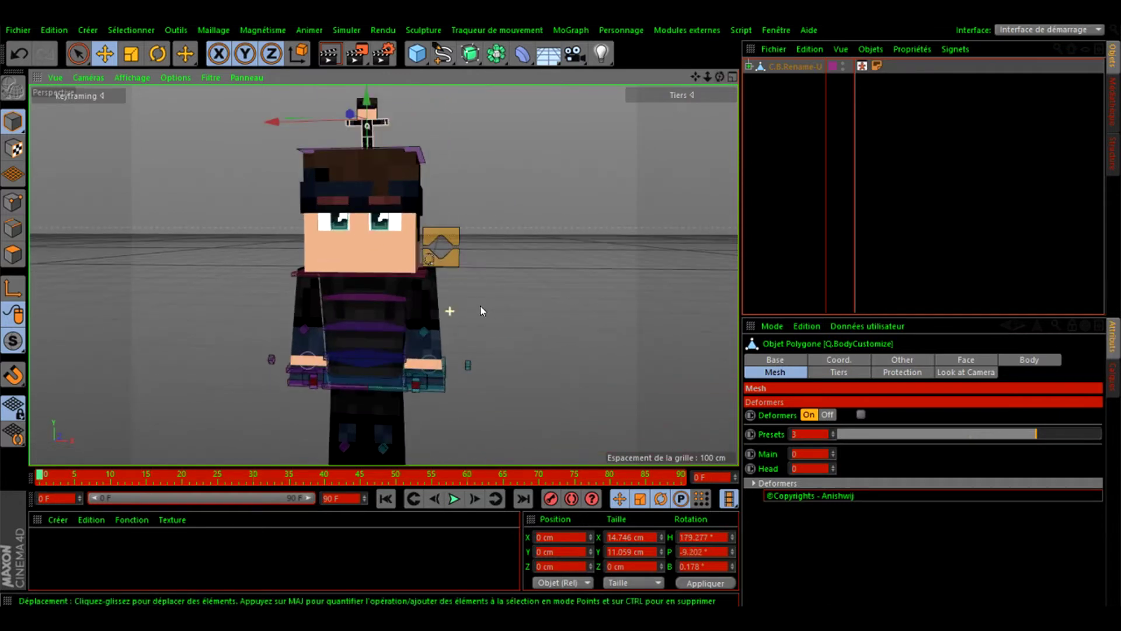
{"action": "scroll", "coordinate": [494, 392], "scroll_direction": "down", "scroll_amount": 3}
{"action": "scroll", "coordinate": [389, 339], "scroll_direction": "up", "scroll_amount": 5}
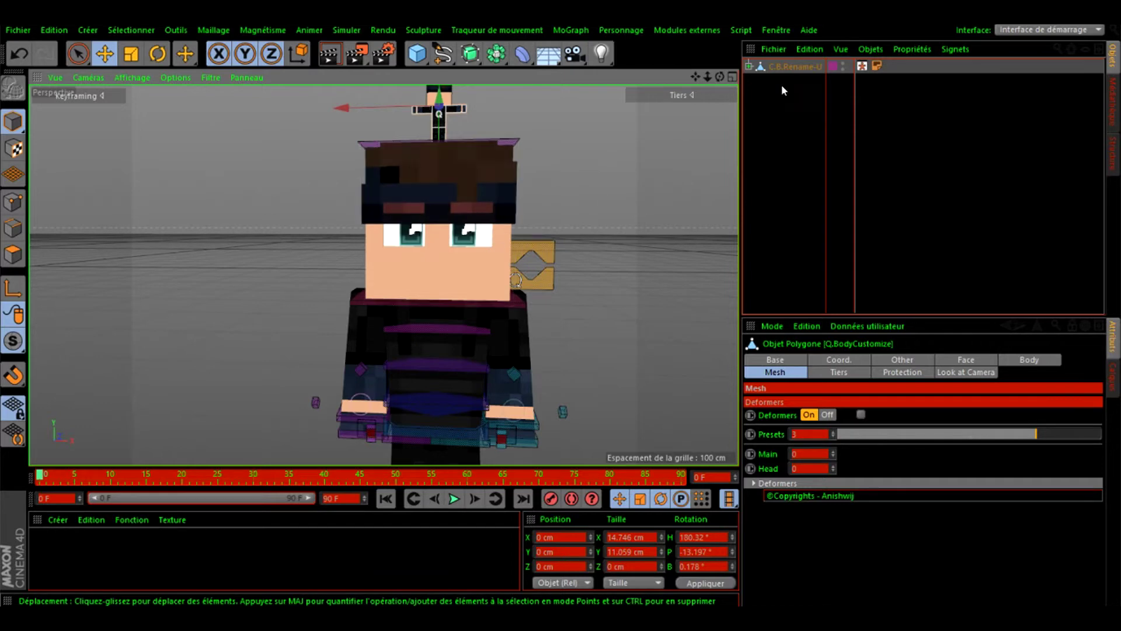
In the customizer's face settings, set the second value of the eye position to -4.5.
{"action": "left_click", "coordinate": [987, 361]}
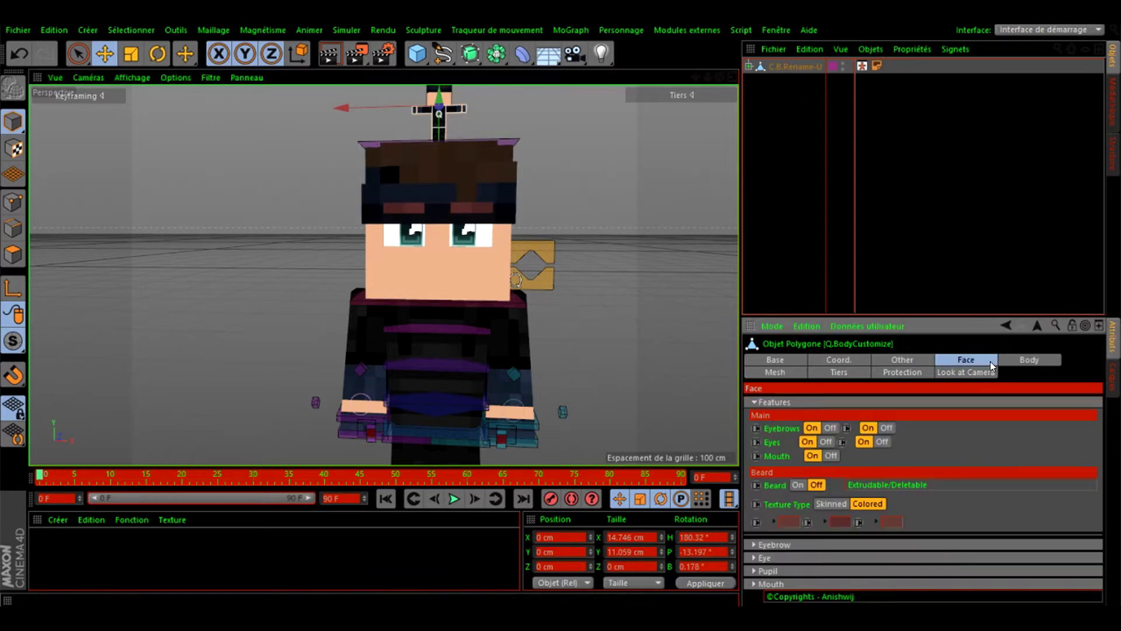
{"action": "left_click", "coordinate": [753, 402]}
{"action": "left_click", "coordinate": [757, 403]}
{"action": "left_click", "coordinate": [760, 402]}
{"action": "left_click", "coordinate": [754, 447]}
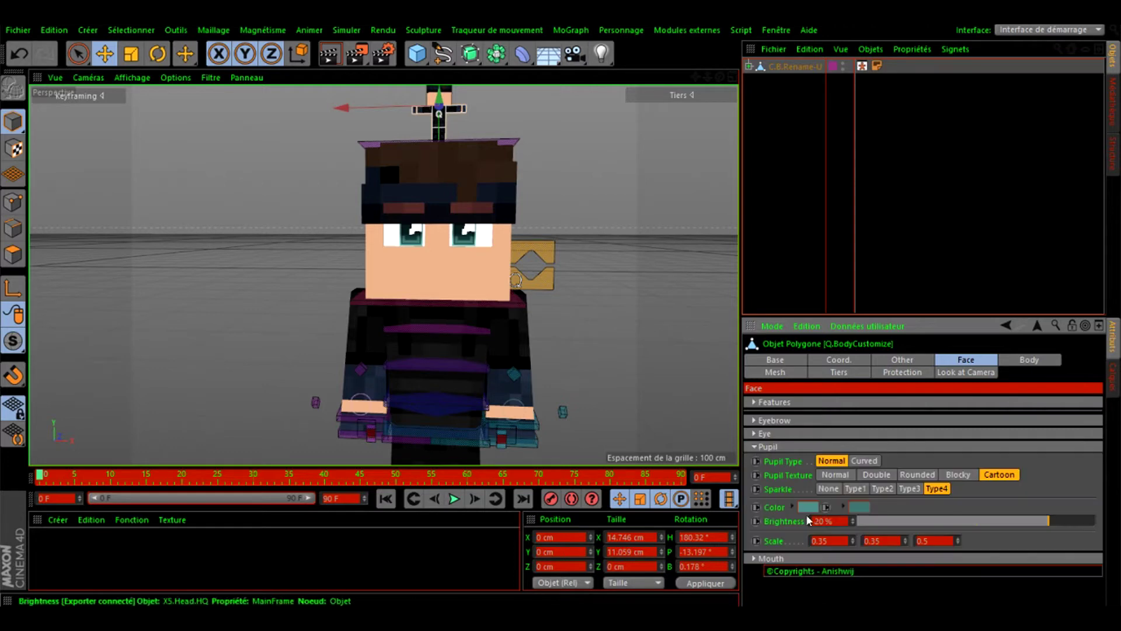
{"action": "left_click", "coordinate": [754, 447]}
{"action": "left_click", "coordinate": [758, 434]}
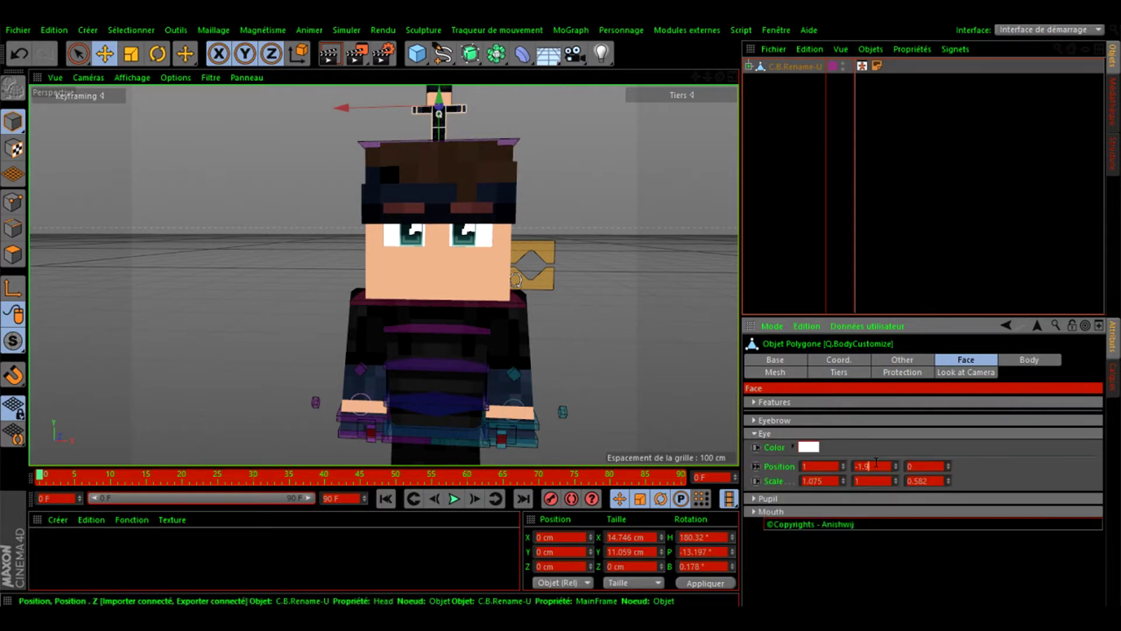
{"action": "key", "text": "Return"}
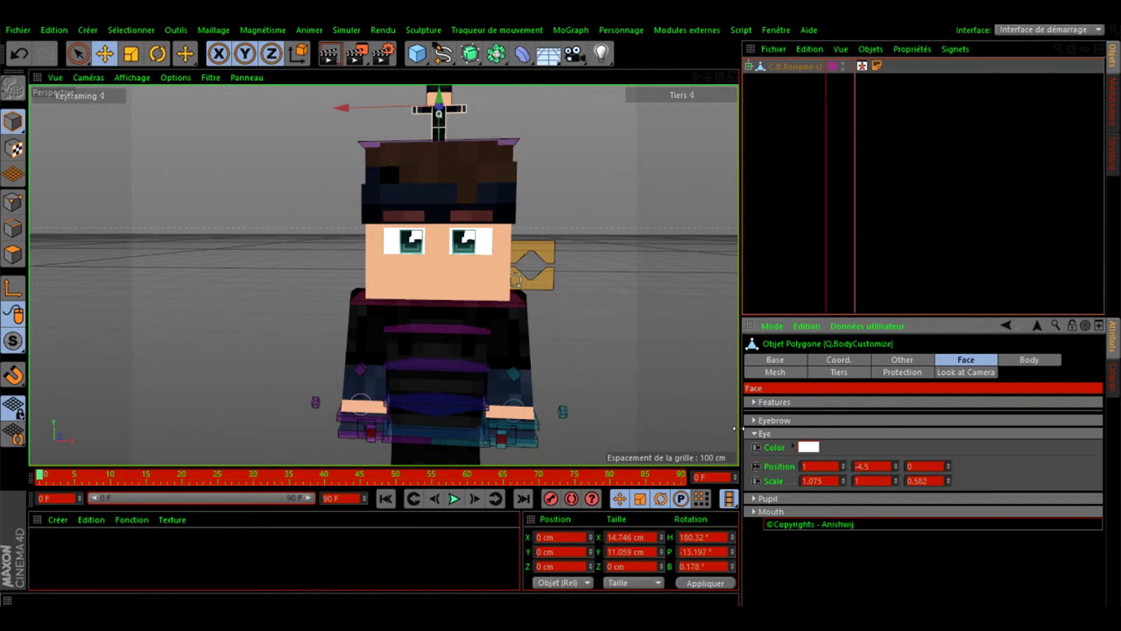
{"action": "left_click", "coordinate": [754, 434]}
Preview the mouth with its facial controller while setting its vertical position to -33 % and the teeth type to Solid.
{"action": "left_click", "coordinate": [549, 256]}
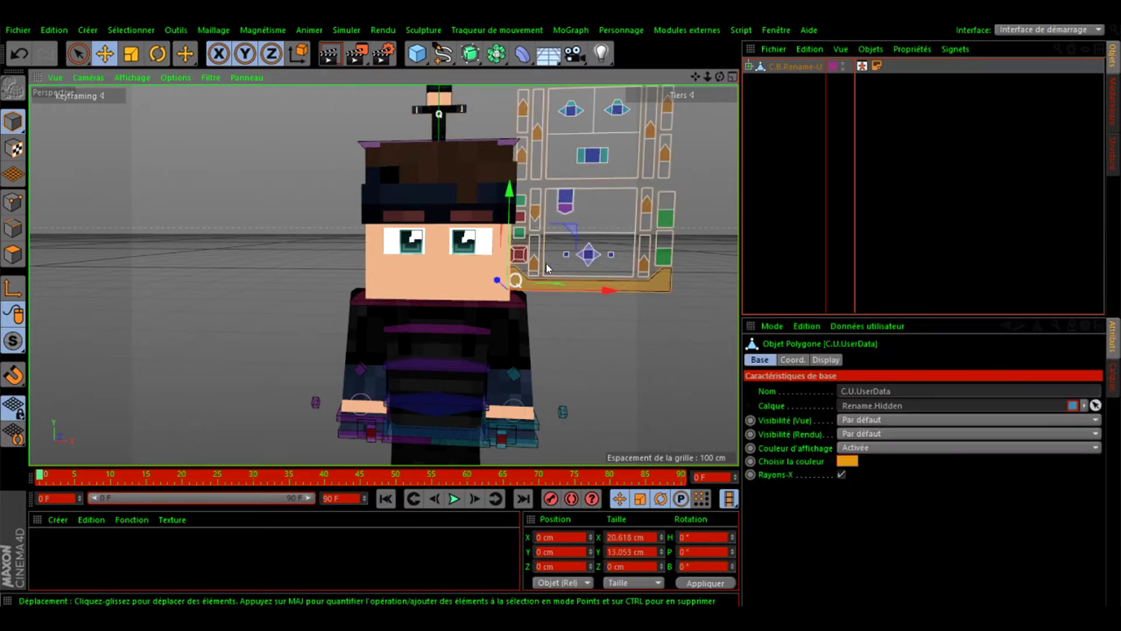
{"action": "left_click", "coordinate": [565, 203]}
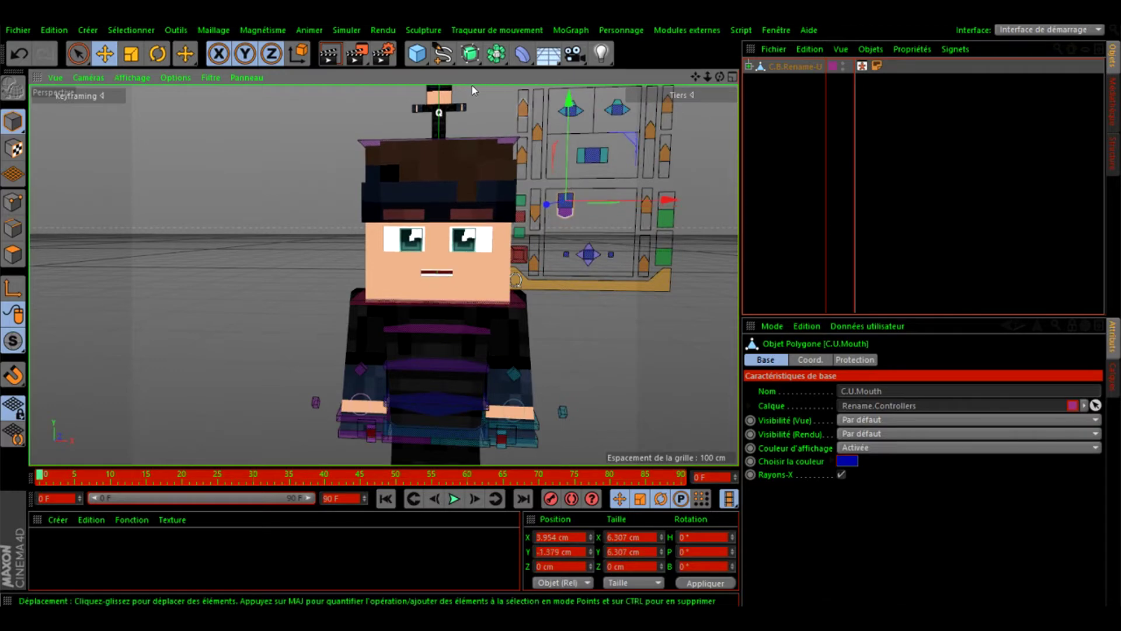
{"action": "left_click", "coordinate": [440, 111]}
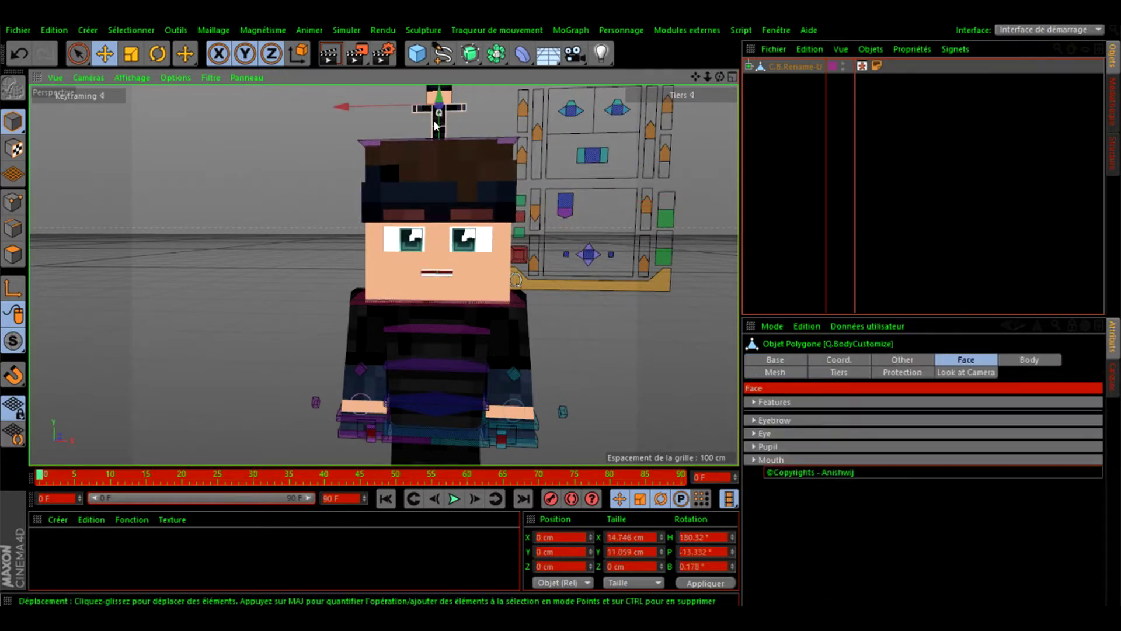
{"action": "left_click", "coordinate": [751, 460]}
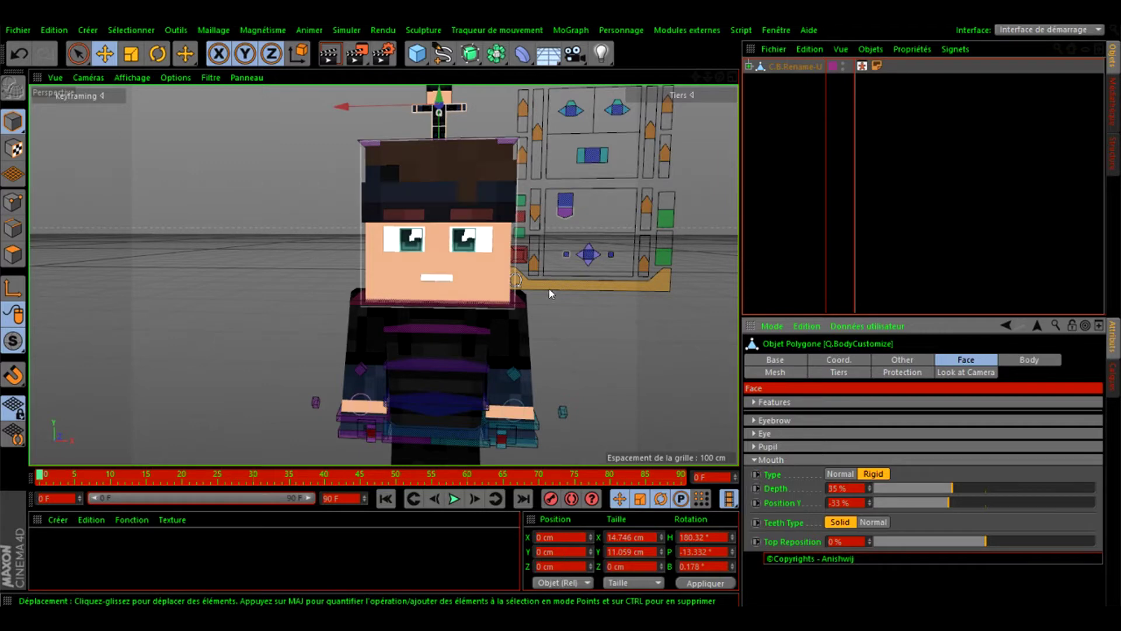
{"action": "left_click_drag", "start_coordinate": [564, 202], "coordinate": [570, 198]}
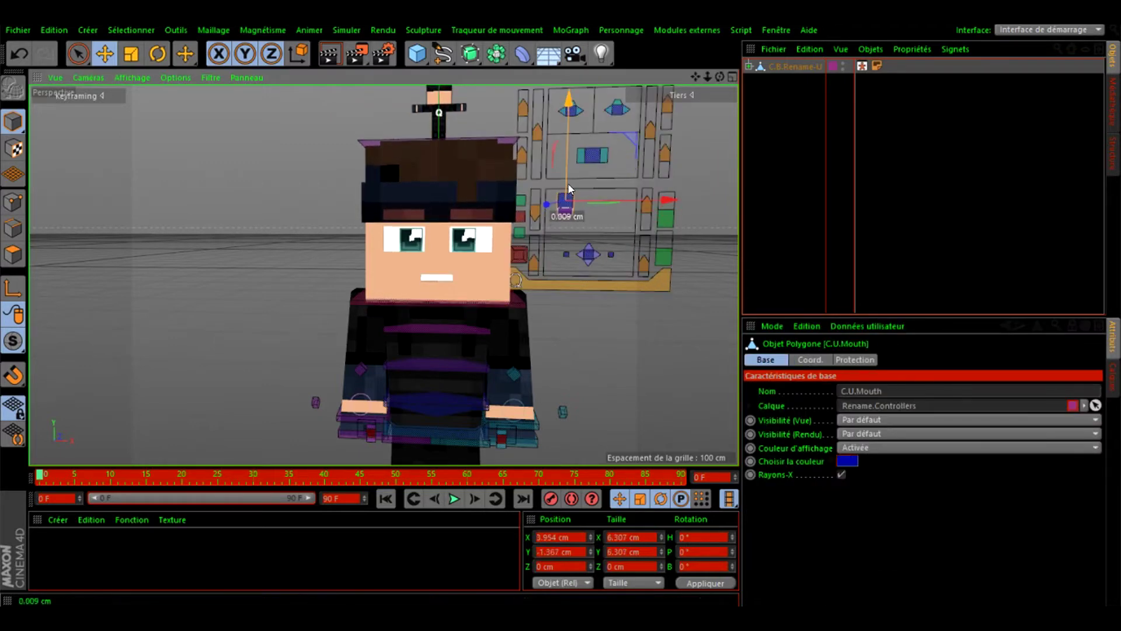
{"action": "left_click", "coordinate": [569, 285]}
Examine the adjusted face and body of the character at different distances and angles.
{"action": "scroll", "coordinate": [475, 285], "scroll_direction": "down", "scroll_amount": 5}
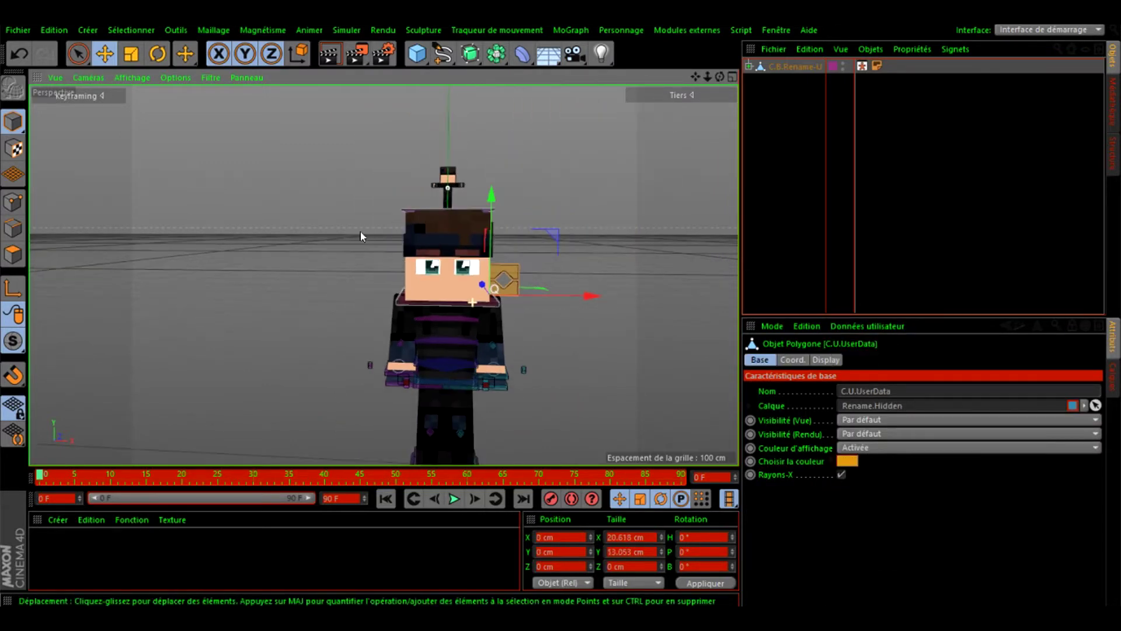
{"action": "scroll", "coordinate": [470, 300], "scroll_direction": "up", "scroll_amount": 4}
{"action": "scroll", "coordinate": [483, 296], "scroll_direction": "down", "scroll_amount": 5}
{"action": "scroll", "coordinate": [444, 262], "scroll_direction": "up", "scroll_amount": 4}
{"action": "scroll", "coordinate": [398, 266], "scroll_direction": "up", "scroll_amount": 3}
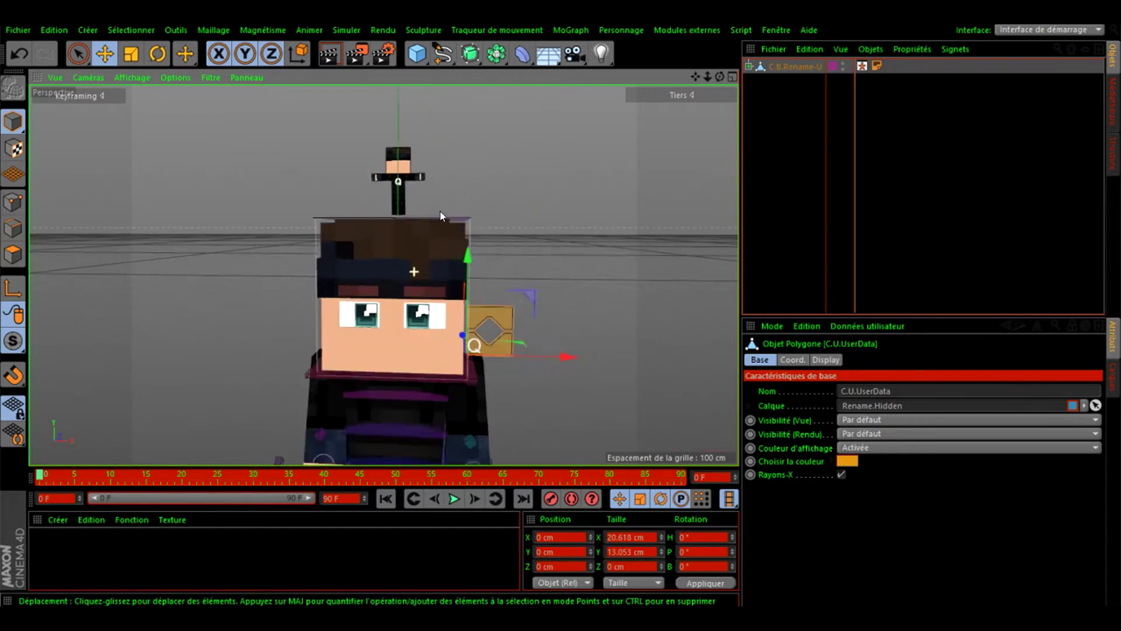
{"action": "scroll", "coordinate": [451, 251], "scroll_direction": "down", "scroll_amount": 4}
{"action": "left_click", "coordinate": [435, 306]}
{"action": "scroll", "coordinate": [320, 295], "scroll_direction": "up", "scroll_amount": 5}
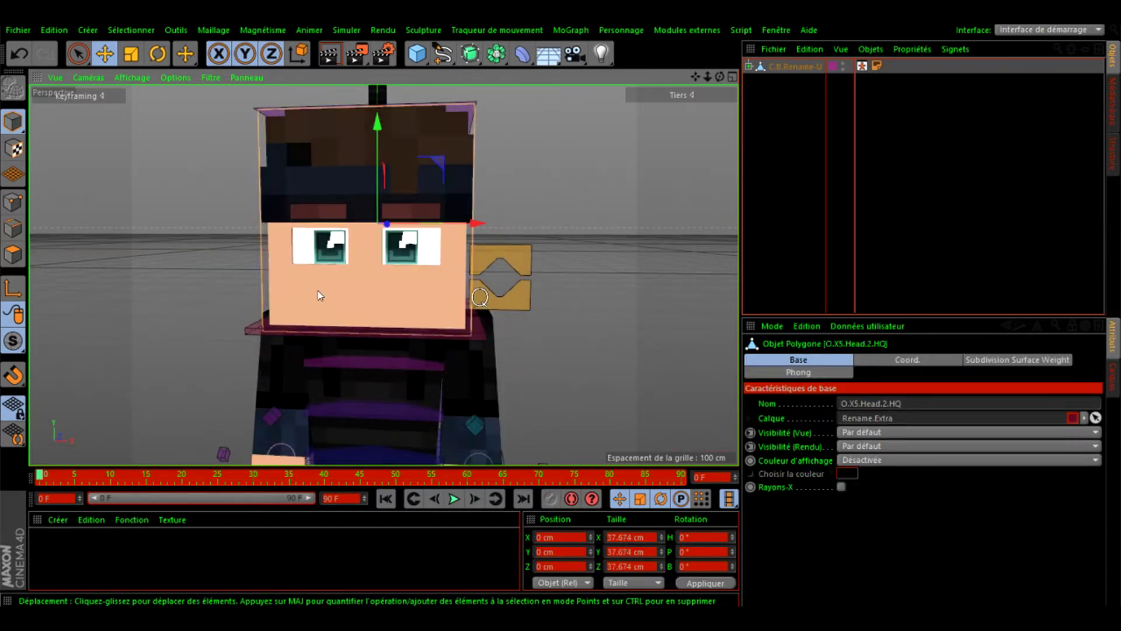
{"action": "left_click", "coordinate": [319, 292]}
{"action": "scroll", "coordinate": [437, 299], "scroll_direction": "down", "scroll_amount": 5}
{"action": "scroll", "coordinate": [426, 317], "scroll_direction": "up", "scroll_amount": 2}
{"action": "scroll", "coordinate": [471, 323], "scroll_direction": "down", "scroll_amount": 3}
{"action": "scroll", "coordinate": [465, 301], "scroll_direction": "up", "scroll_amount": 2}
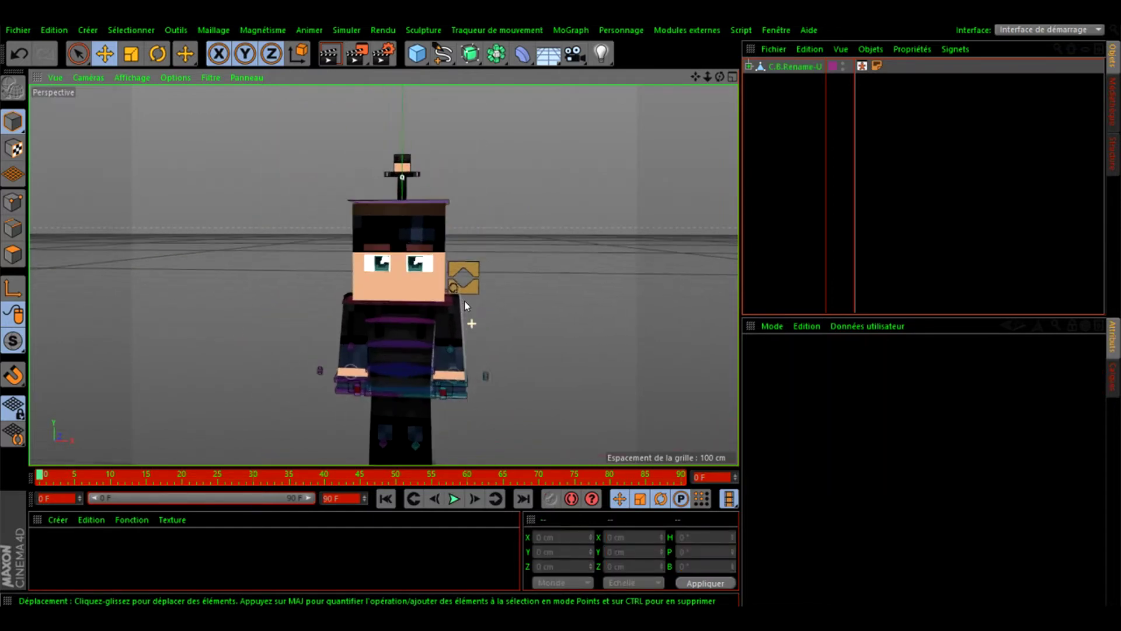
{"action": "scroll", "coordinate": [464, 300], "scroll_direction": "up", "scroll_amount": 2}
Open the template rig v9 (anishwij) .lib4d library from the C4D folder.
{"action": "left_click", "coordinate": [18, 29]}
{"action": "left_click", "coordinate": [26, 66]}
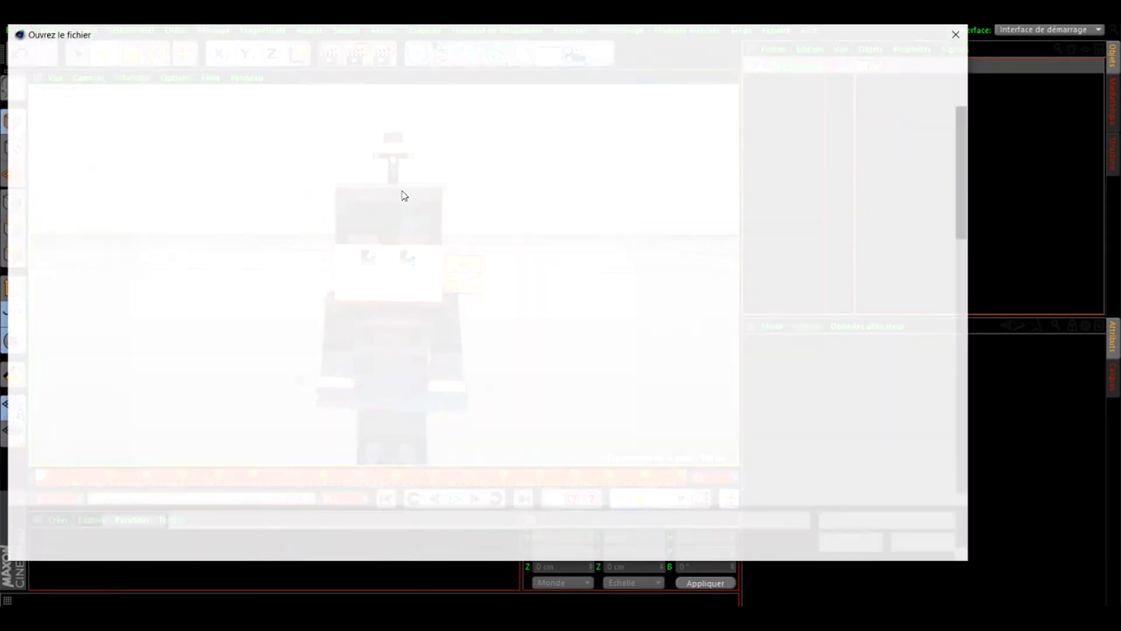
{"action": "scroll", "coordinate": [336, 401], "scroll_direction": "down", "scroll_amount": 10}
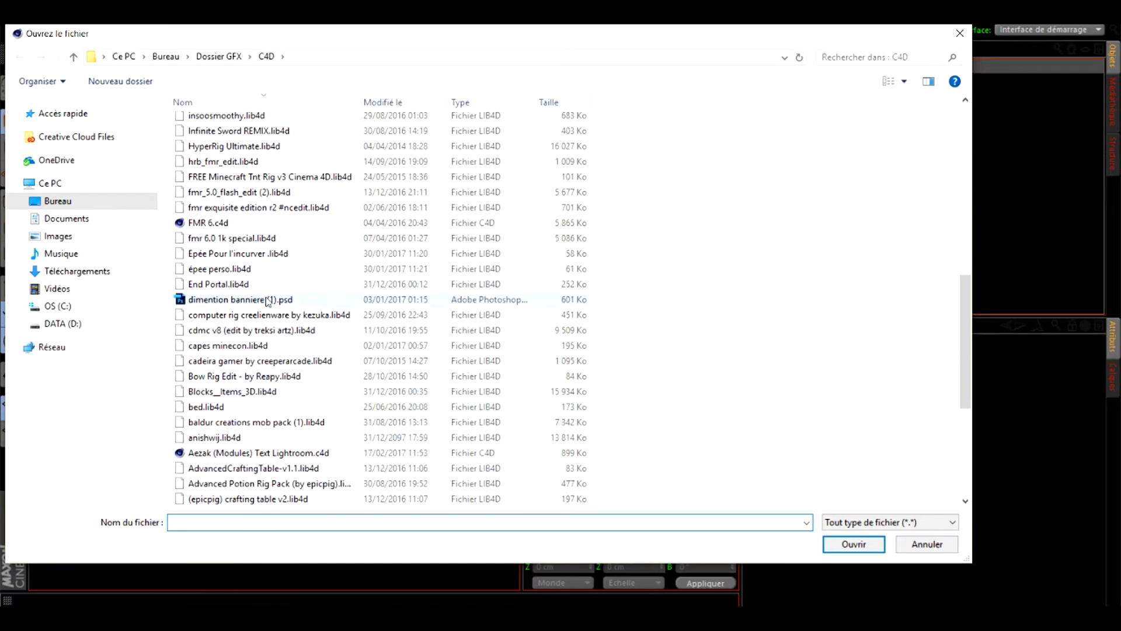
{"action": "scroll", "coordinate": [268, 303], "scroll_direction": "down", "scroll_amount": 4}
{"action": "double_click", "coordinate": [230, 257]}
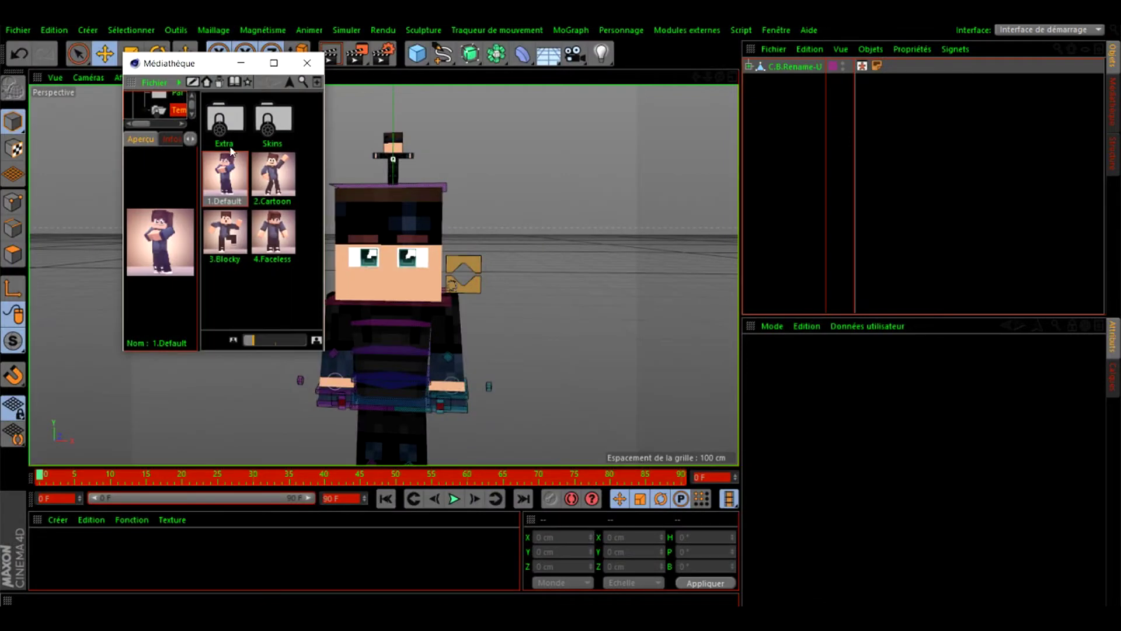
Add the Head asset from the library's Extra assets to the scene and close the library window.
{"action": "double_click", "coordinate": [229, 125]}
{"action": "double_click", "coordinate": [222, 119]}
{"action": "scroll", "coordinate": [242, 238], "scroll_direction": "down", "scroll_amount": 8}
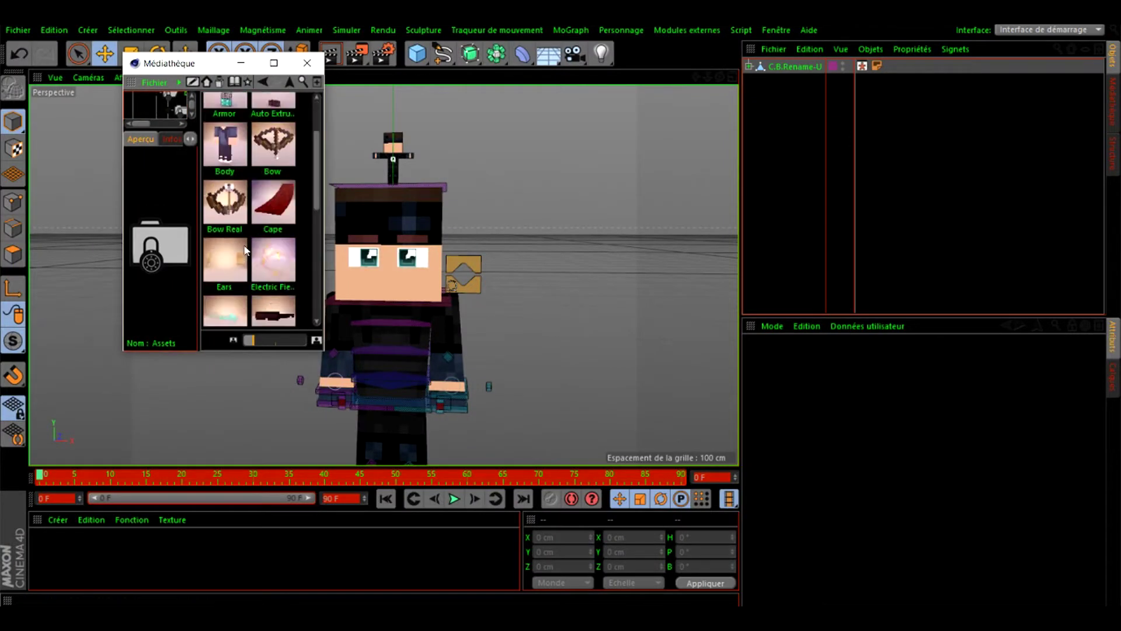
{"action": "double_click", "coordinate": [244, 238]}
{"action": "left_click", "coordinate": [304, 63]}
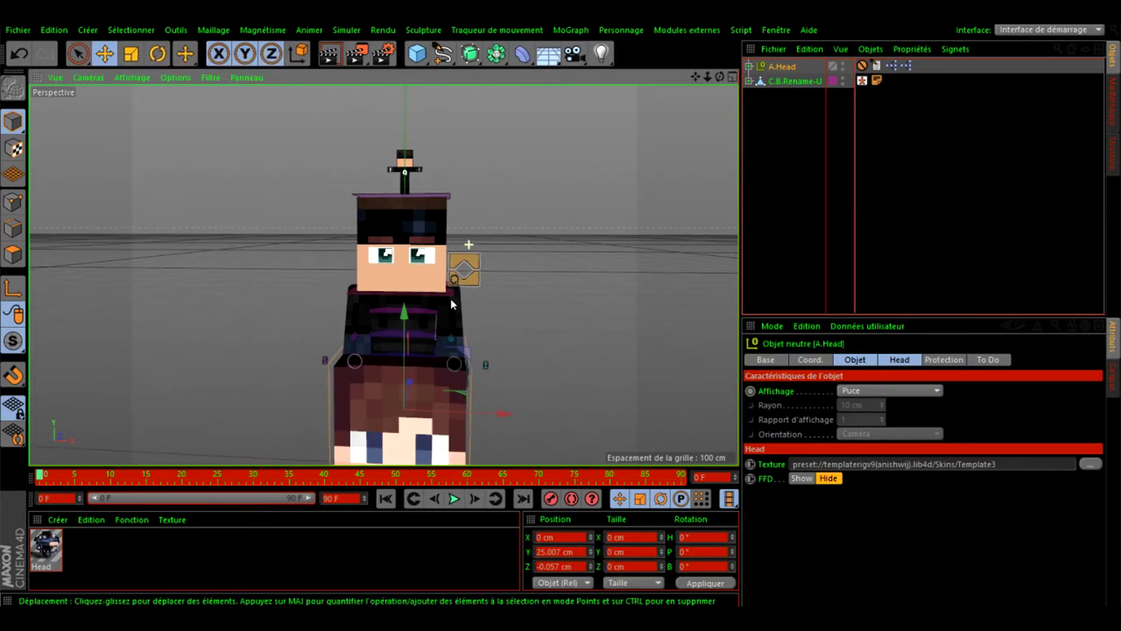
Try to raise the added head's outer layer, Head2, towards the character's head and undo the move.
{"action": "scroll", "coordinate": [409, 350], "scroll_direction": "down", "scroll_amount": 5}
{"action": "scroll", "coordinate": [400, 426], "scroll_direction": "up", "scroll_amount": 5}
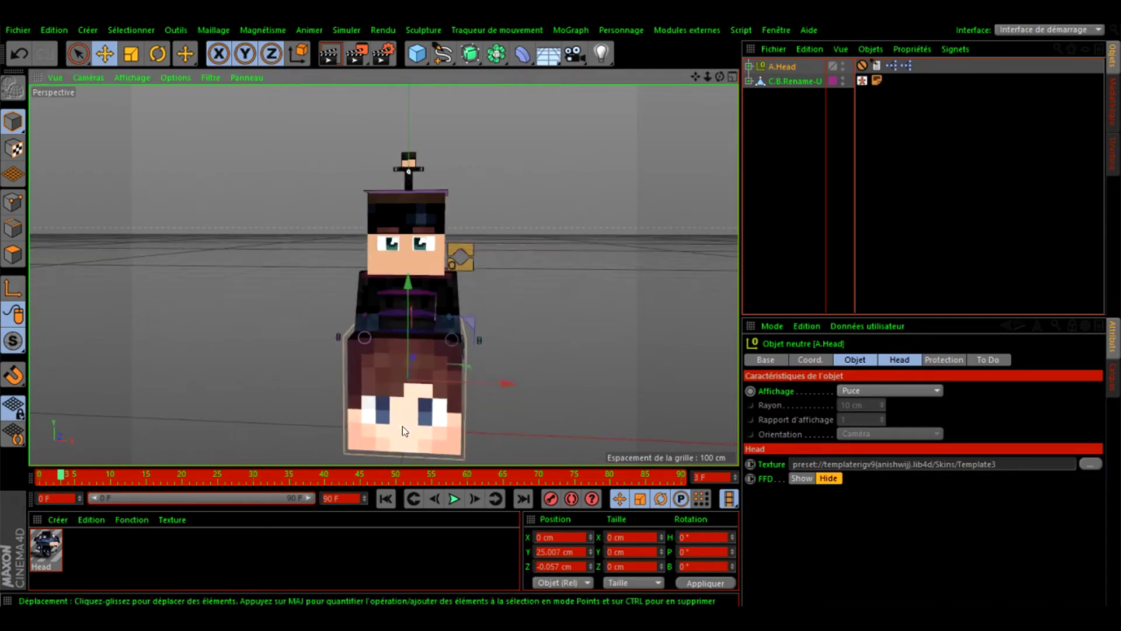
{"action": "left_click", "coordinate": [368, 334]}
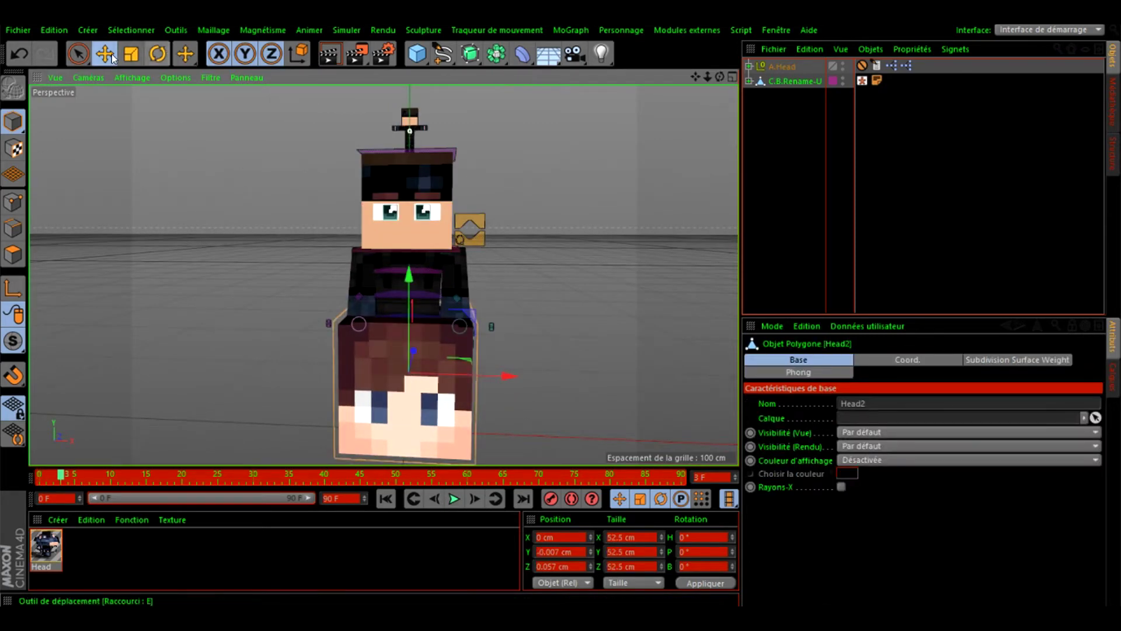
{"action": "left_click", "coordinate": [131, 55]}
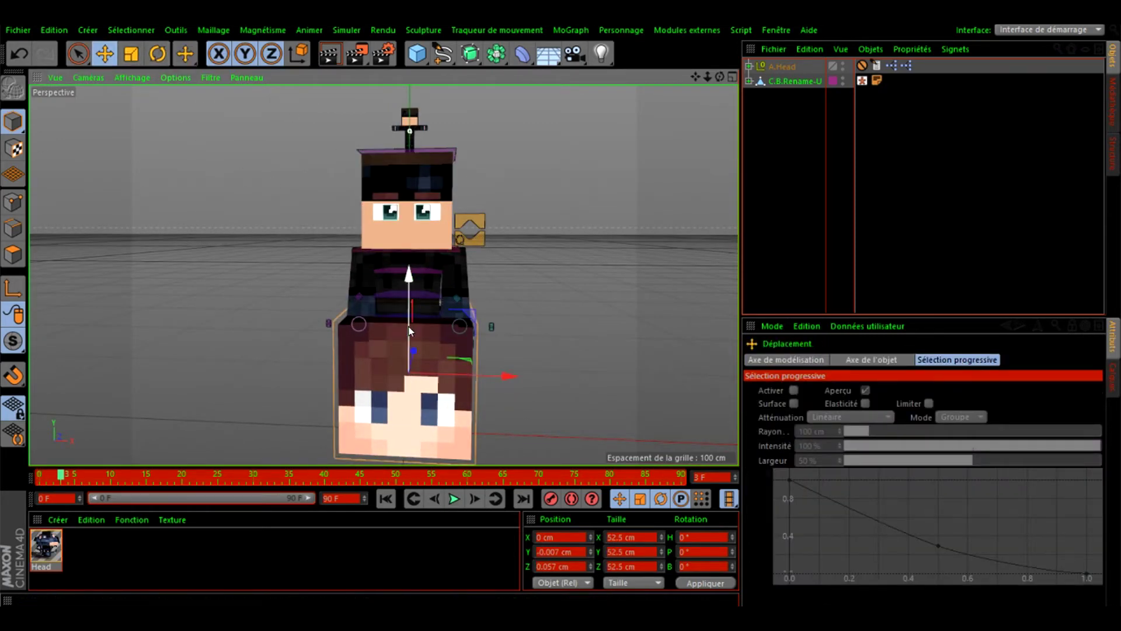
{"action": "left_click_drag", "start_coordinate": [409, 331], "coordinate": [381, 169]}
{"action": "left_click", "coordinate": [19, 53]}
Raise the added Head mesh over the character's head and scale it down uniformly to about 35.55 cm.
{"action": "left_click", "coordinate": [366, 343]}
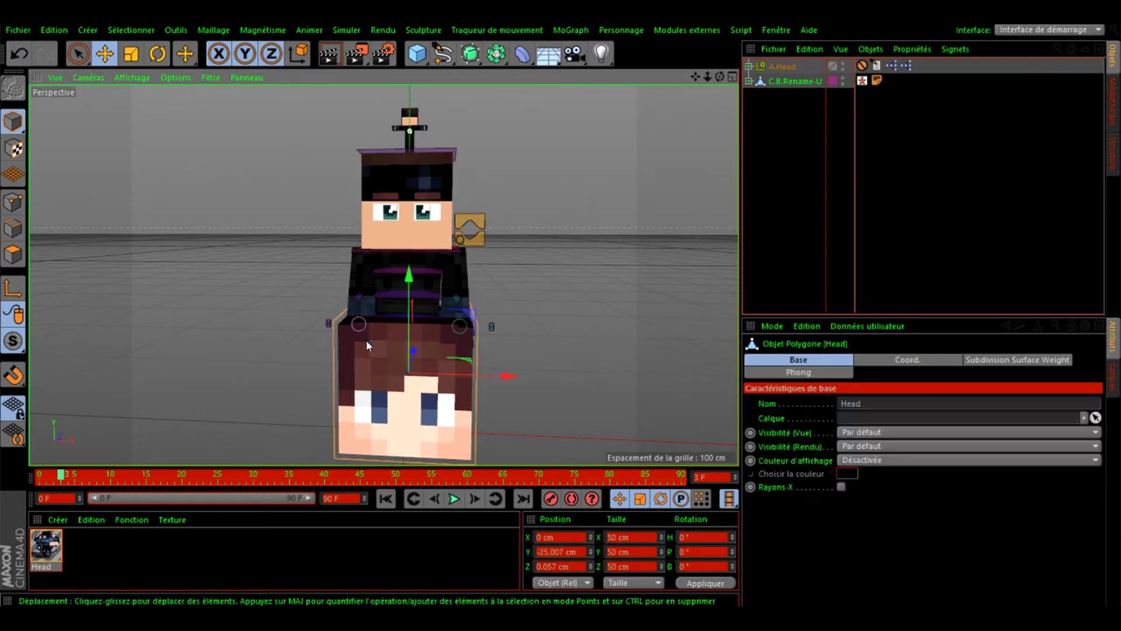
{"action": "left_click_drag", "start_coordinate": [415, 325], "coordinate": [403, 169]}
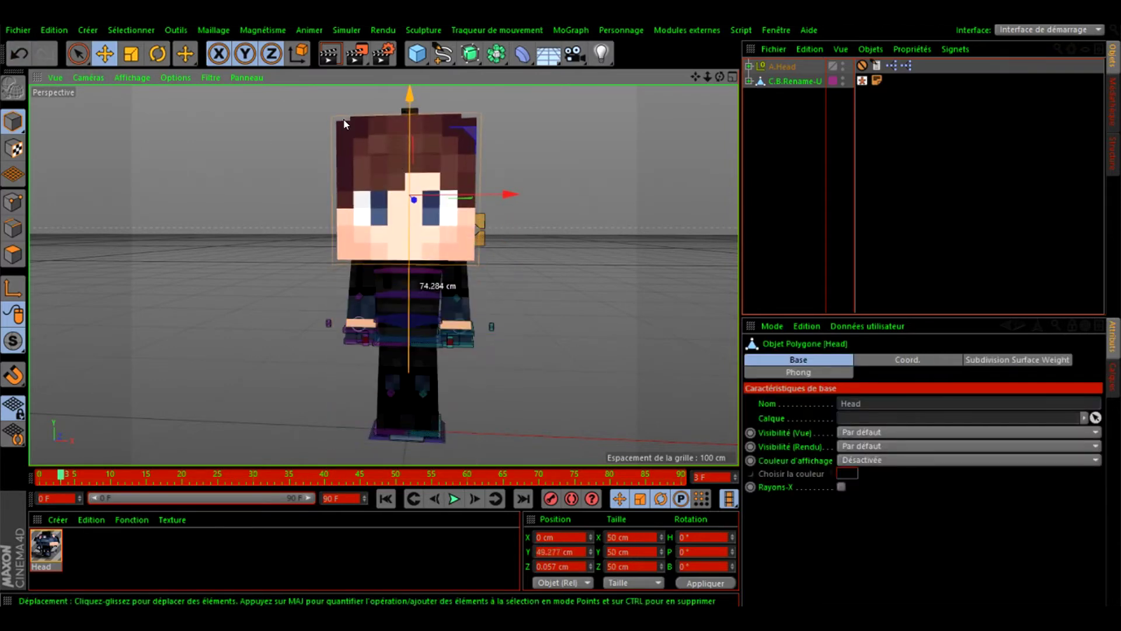
{"action": "left_click", "coordinate": [130, 54]}
{"action": "left_click_drag", "start_coordinate": [521, 159], "coordinate": [359, 174]}
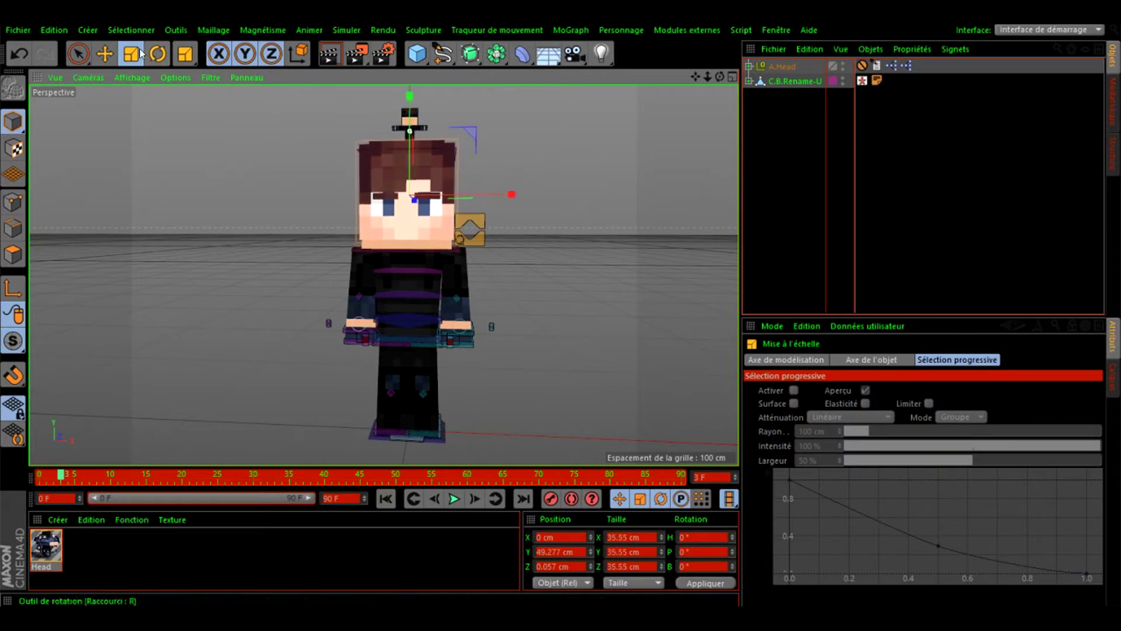
{"action": "left_click_drag", "start_coordinate": [403, 152], "coordinate": [408, 163]}
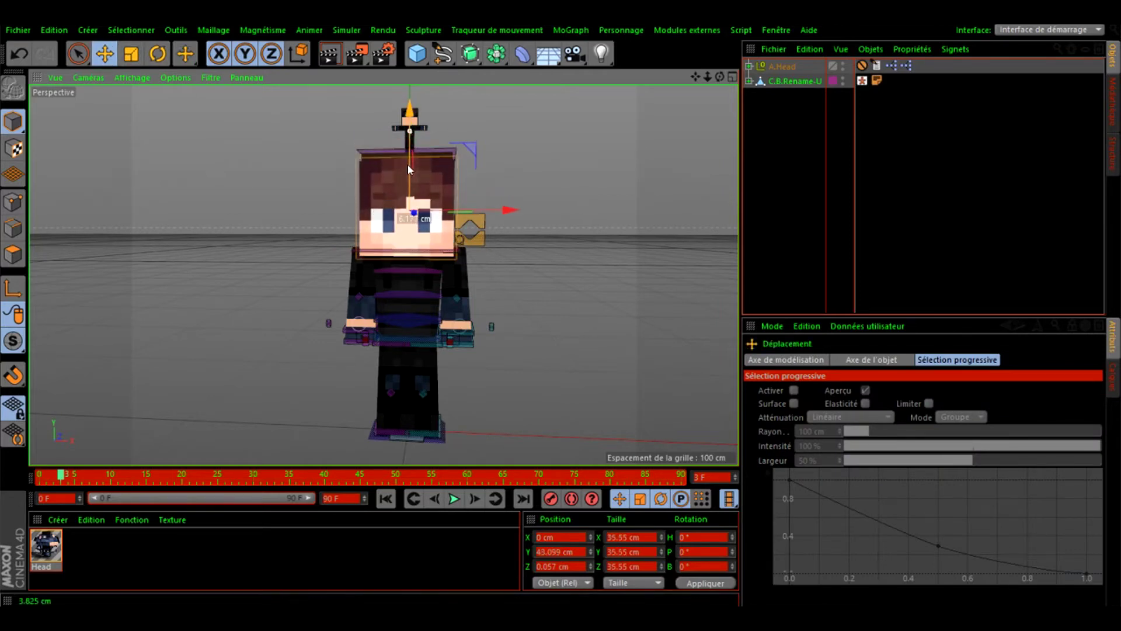
Move the Head mesh sideways along X until it stands clear beside the character's head, aligned with it in height.
{"action": "left_click_drag", "start_coordinate": [482, 205], "coordinate": [375, 209]}
{"action": "scroll", "coordinate": [374, 222], "scroll_direction": "down", "scroll_amount": 2}
{"action": "middle_click_drag", "start_coordinate": [374, 222], "coordinate": [410, 282], "text": "alt"}
{"action": "scroll", "coordinate": [410, 281], "scroll_direction": "up", "scroll_amount": 3}
{"action": "mouse_move", "coordinate": [410, 281]}
{"action": "left_mouse_down"}
{"action": "mouse_move", "coordinate": [397, 278]}
{"action": "mouse_move", "coordinate": [413, 272]}
{"action": "left_mouse_up"}
{"action": "scroll", "coordinate": [420, 275], "scroll_direction": "up", "scroll_amount": 3}
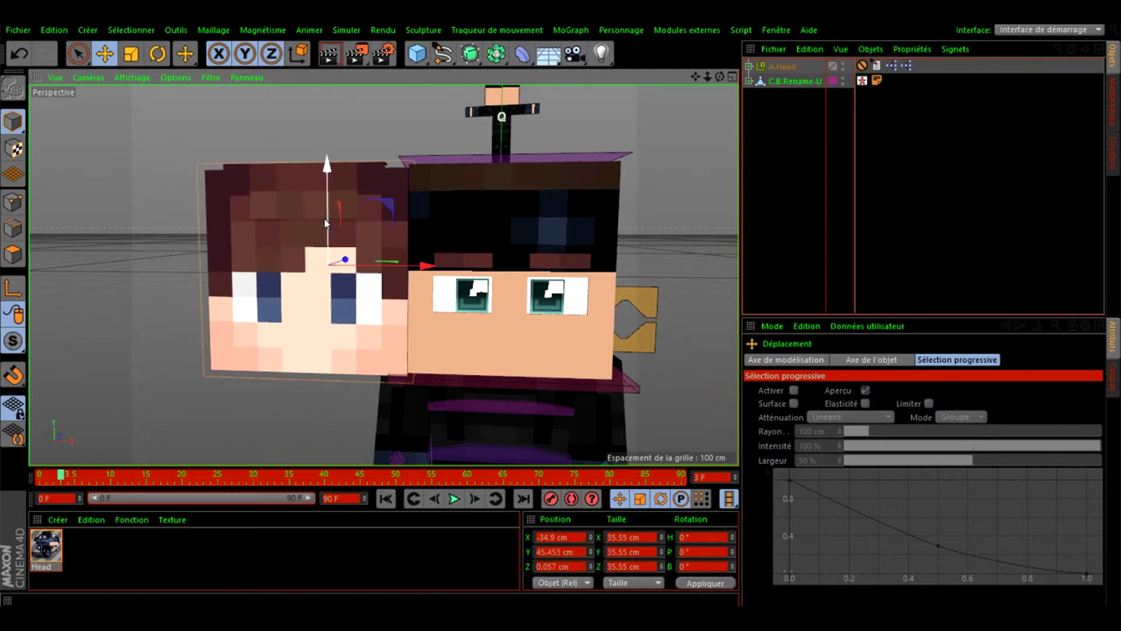
{"action": "left_click_drag", "start_coordinate": [325, 222], "coordinate": [325, 216]}
{"action": "left_click_drag", "start_coordinate": [429, 263], "coordinate": [352, 266]}
{"action": "scroll", "coordinate": [486, 328], "scroll_direction": "down", "scroll_amount": 5}
{"action": "scroll", "coordinate": [355, 278], "scroll_direction": "up", "scroll_amount": 3}
Set the A.Head object's texture to xZeyCircle.png from the Miniature Xzey folder inside Miniature Youtubeur.
{"action": "left_click", "coordinate": [776, 66]}
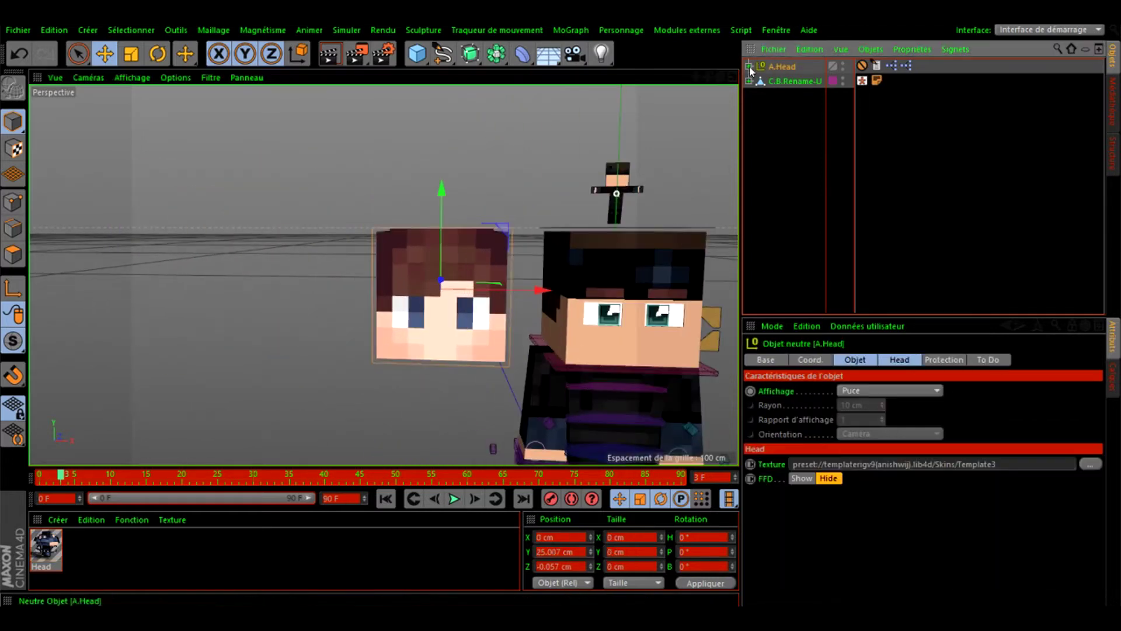
{"action": "left_click", "coordinate": [1090, 465]}
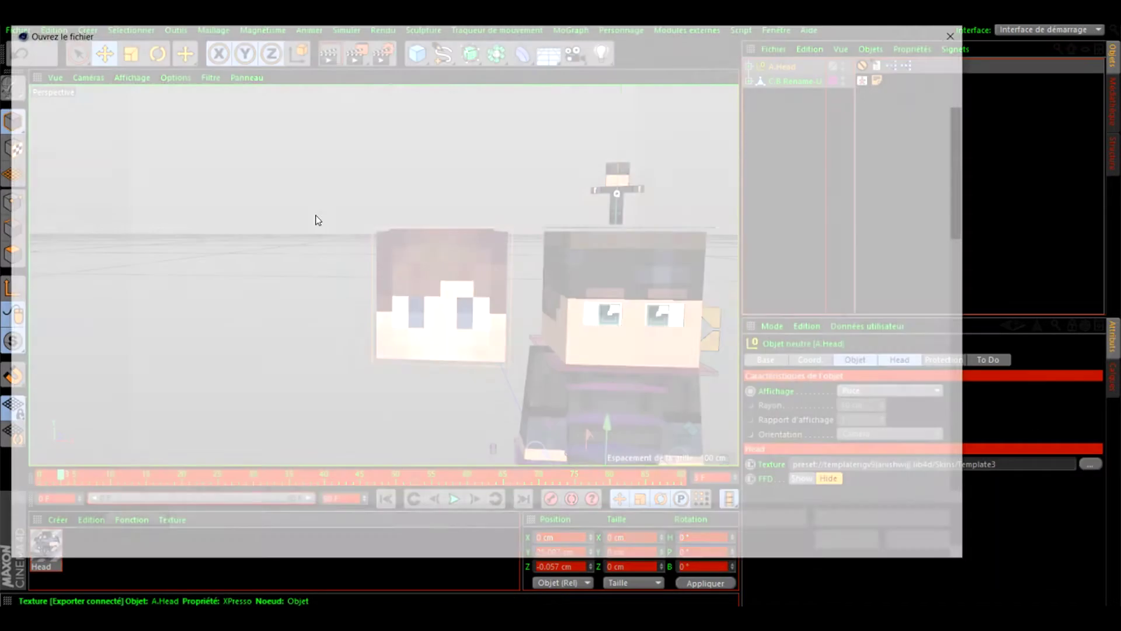
{"action": "left_click", "coordinate": [116, 197]}
{"action": "double_click", "coordinate": [690, 147]}
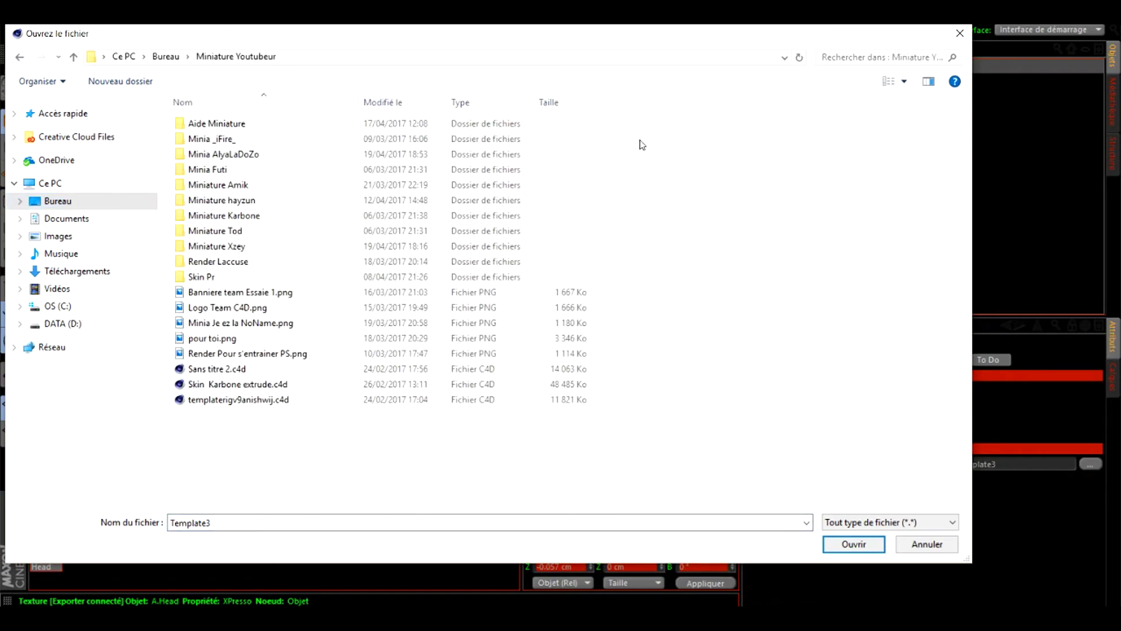
{"action": "double_click", "coordinate": [250, 246]}
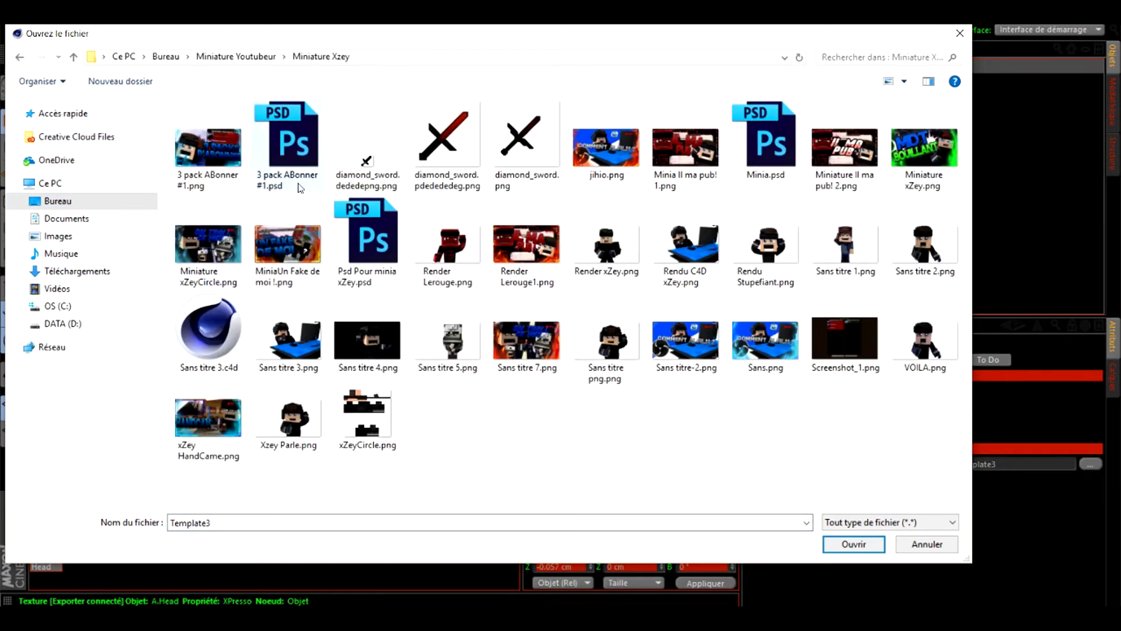
{"action": "double_click", "coordinate": [383, 418]}
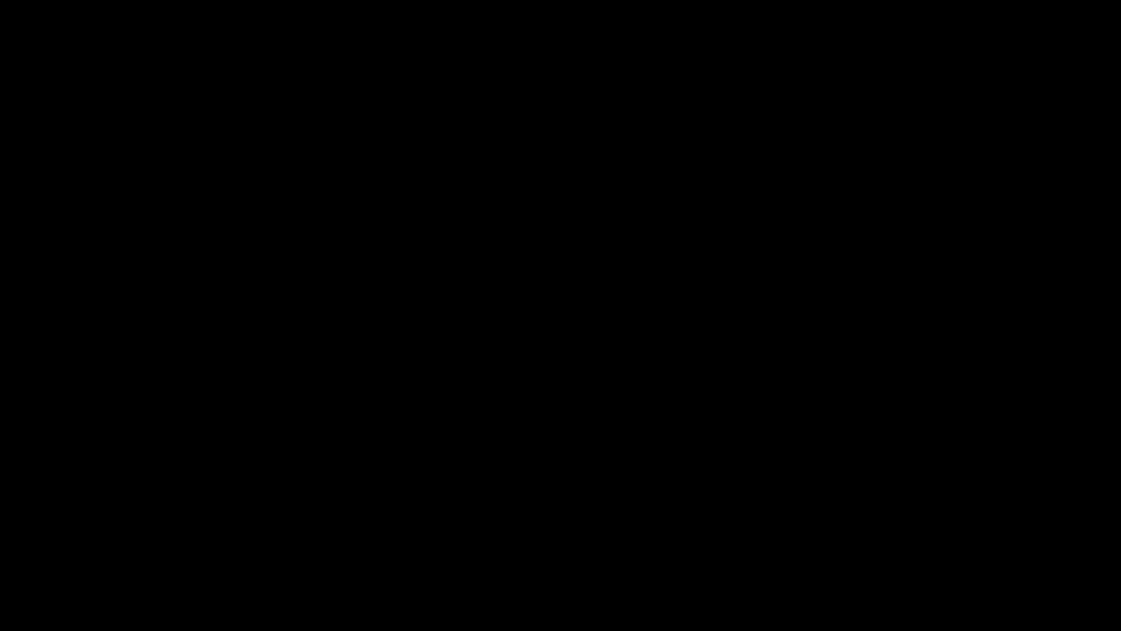
Raise the left arm controller in front of the chest and rotate it to about H -8.4°, P 31.9°, B -50.6°.
{"action": "scroll", "coordinate": [376, 286], "scroll_direction": "up", "scroll_amount": 5}
{"action": "scroll", "coordinate": [482, 232], "scroll_direction": "up", "scroll_amount": 2}
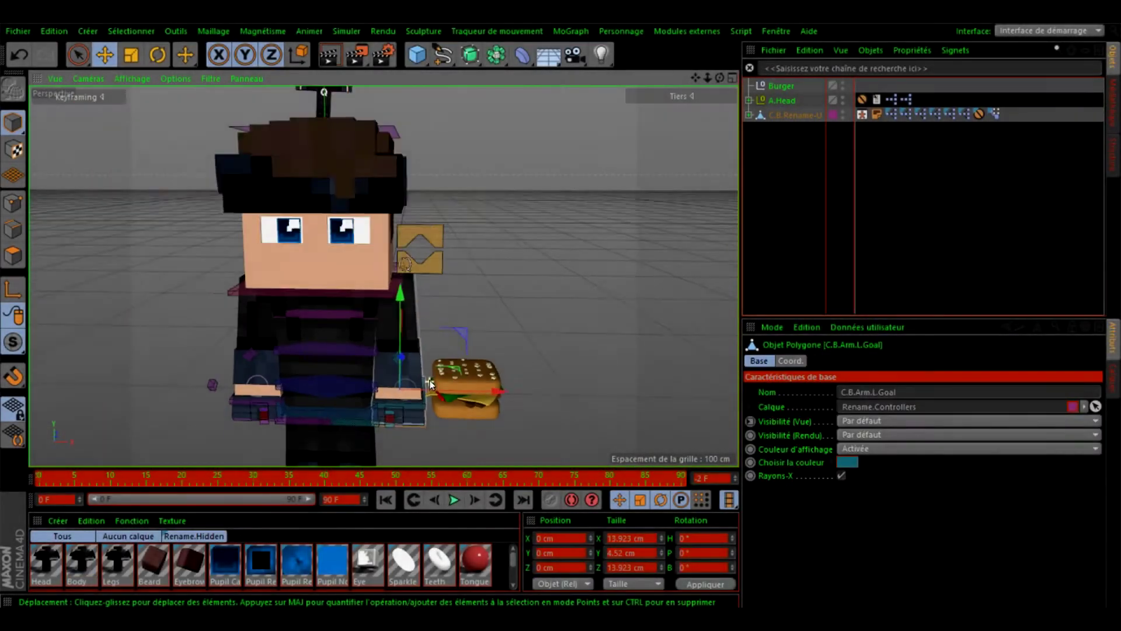
{"action": "scroll", "coordinate": [370, 373], "scroll_direction": "up", "scroll_amount": 4}
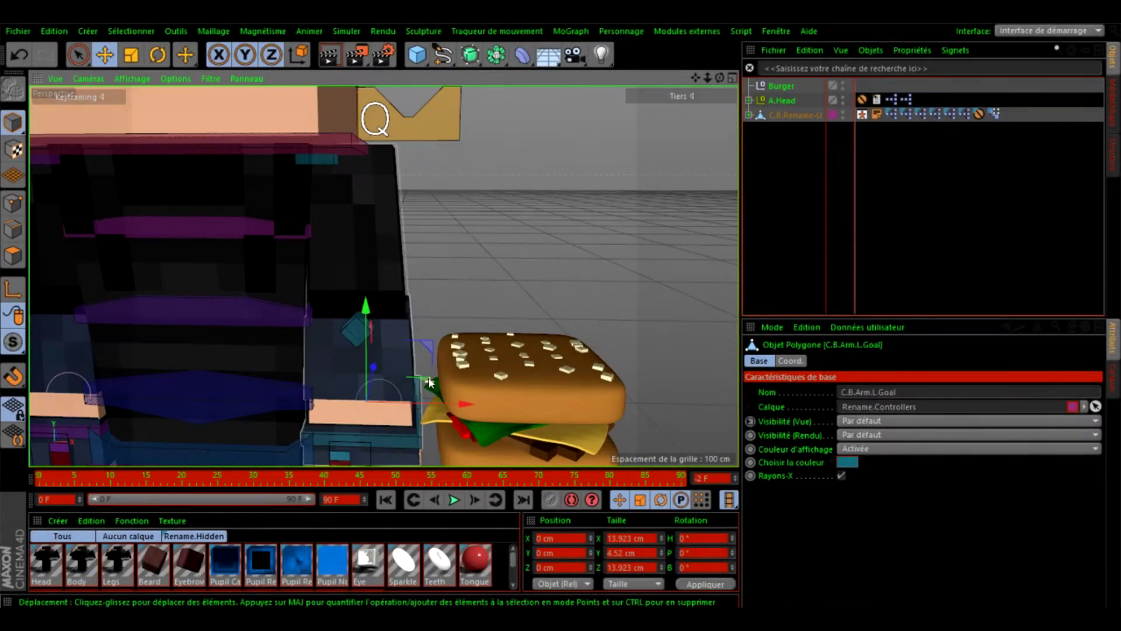
{"action": "scroll", "coordinate": [370, 389], "scroll_direction": "down", "scroll_amount": 5}
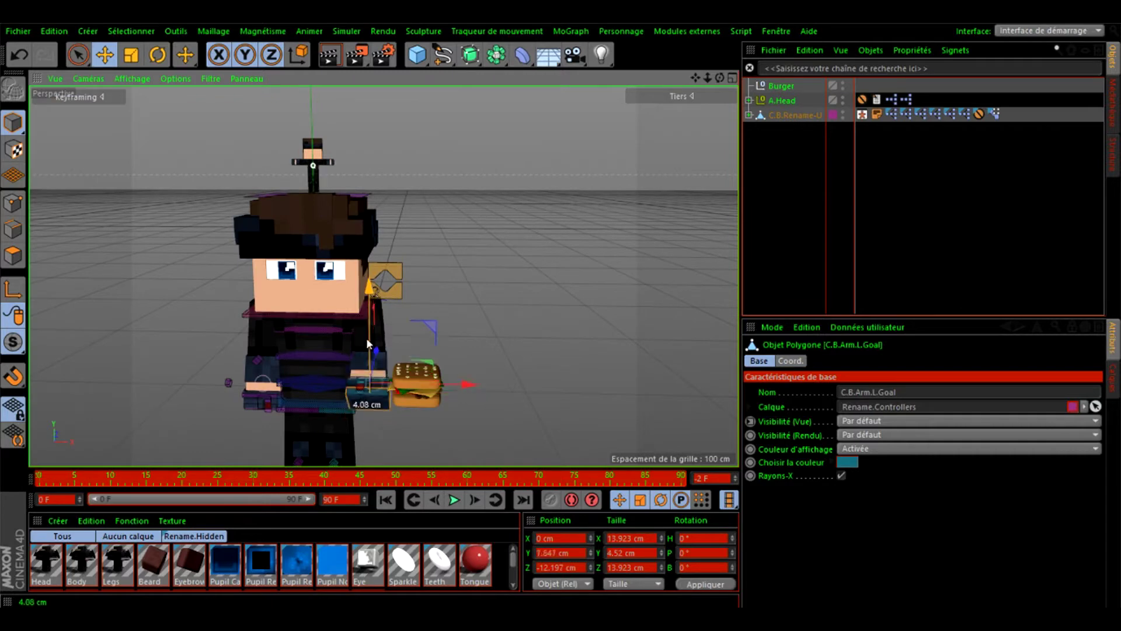
{"action": "scroll", "coordinate": [371, 366], "scroll_direction": "up", "scroll_amount": 3}
{"action": "left_click_drag", "start_coordinate": [382, 400], "coordinate": [318, 417]}
{"action": "left_click", "coordinate": [157, 56]}
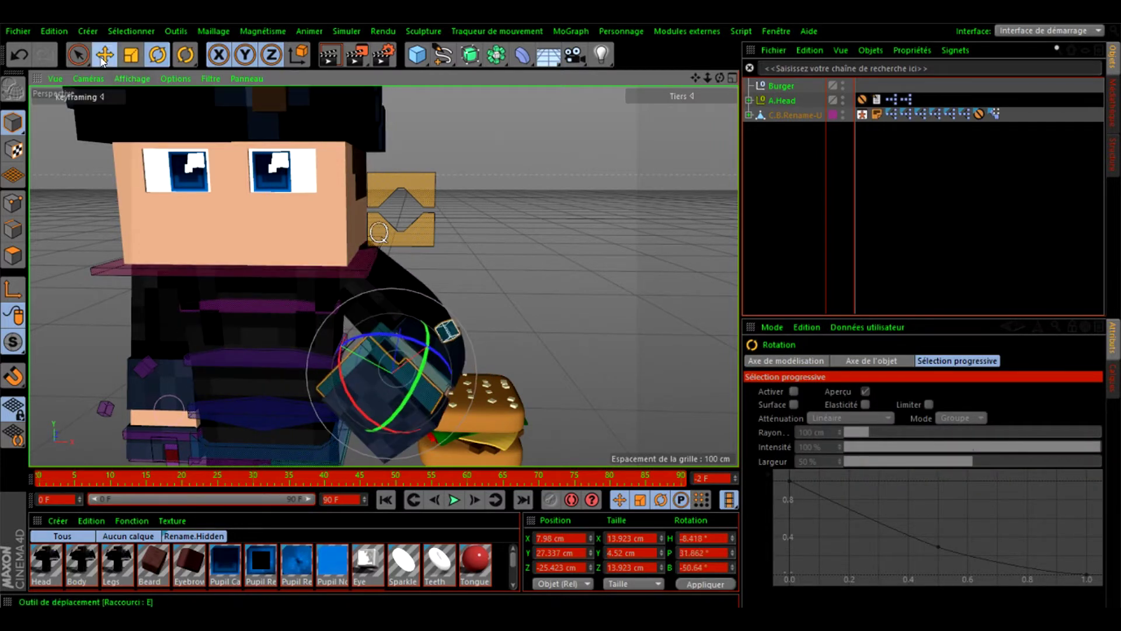
{"action": "left_click", "coordinate": [104, 55]}
{"action": "left_click_drag", "start_coordinate": [386, 368], "coordinate": [383, 294]}
Bring the right arm controller up in front of the chest, rotated to about H 37.8°, P 8.3°, B 22.4°.
{"action": "mouse_move", "coordinate": [720, 78]}
{"action": "left_mouse_down"}
{"action": "mouse_move", "coordinate": [774, 81]}
{"action": "mouse_move", "coordinate": [684, 83]}
{"action": "mouse_move", "coordinate": [718, 85]}
{"action": "left_mouse_up"}
{"action": "scroll", "coordinate": [501, 256], "scroll_direction": "down", "scroll_amount": 4}
{"action": "scroll", "coordinate": [353, 345], "scroll_direction": "up", "scroll_amount": 4}
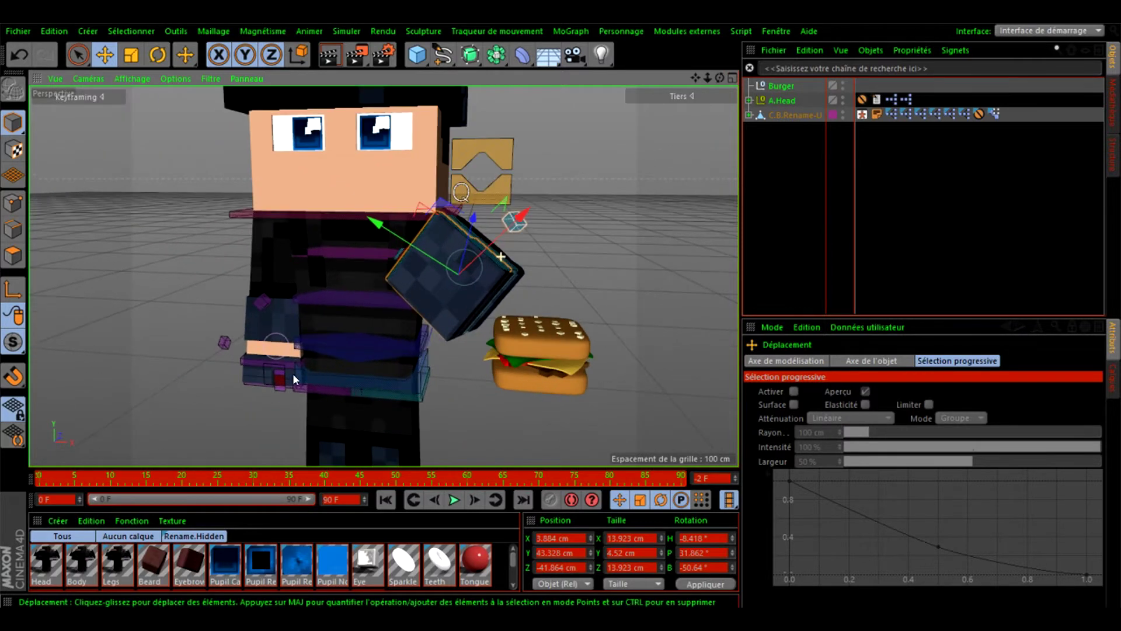
{"action": "left_click", "coordinate": [246, 381]}
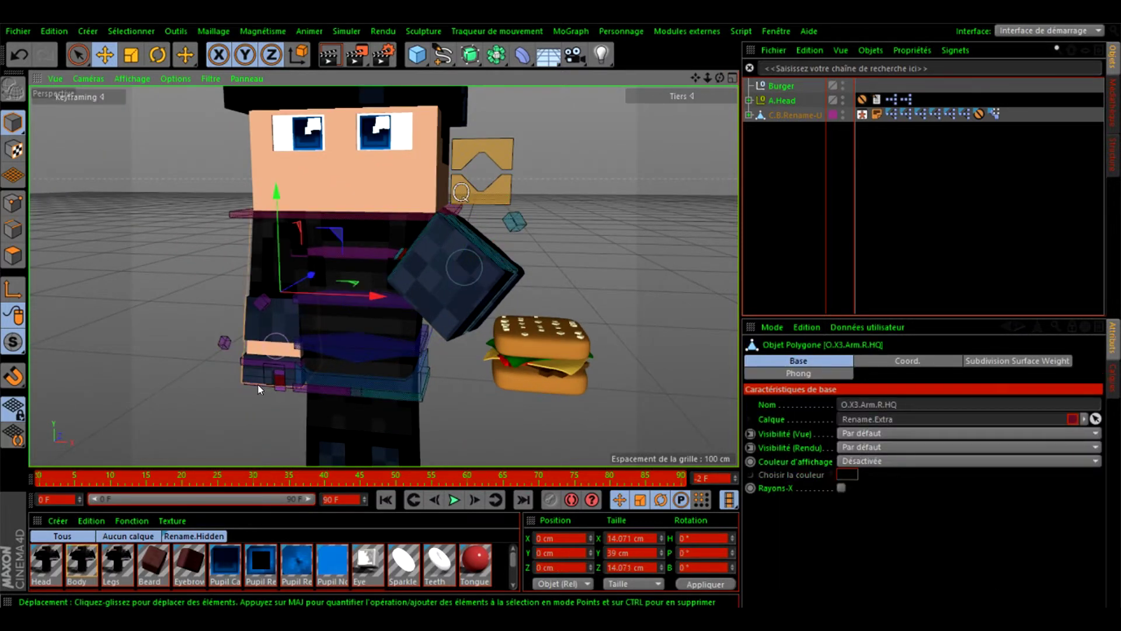
{"action": "left_click_drag", "start_coordinate": [257, 383], "coordinate": [358, 300]}
{"action": "left_click", "coordinate": [157, 55]}
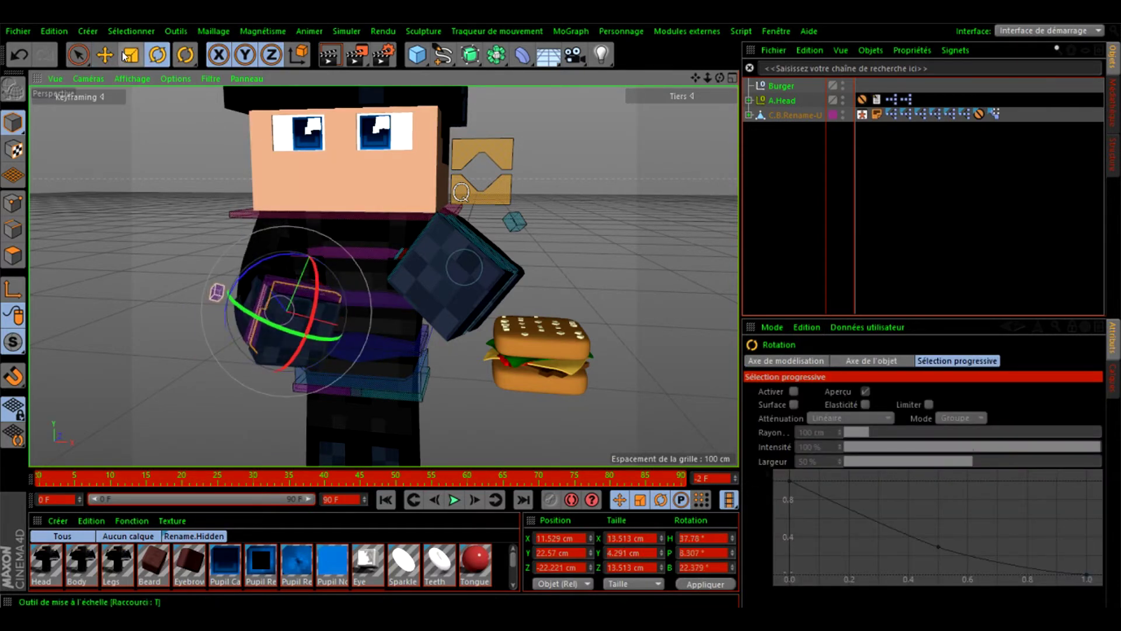
{"action": "left_click", "coordinate": [105, 54]}
{"action": "left_click_drag", "start_coordinate": [280, 310], "coordinate": [296, 288]}
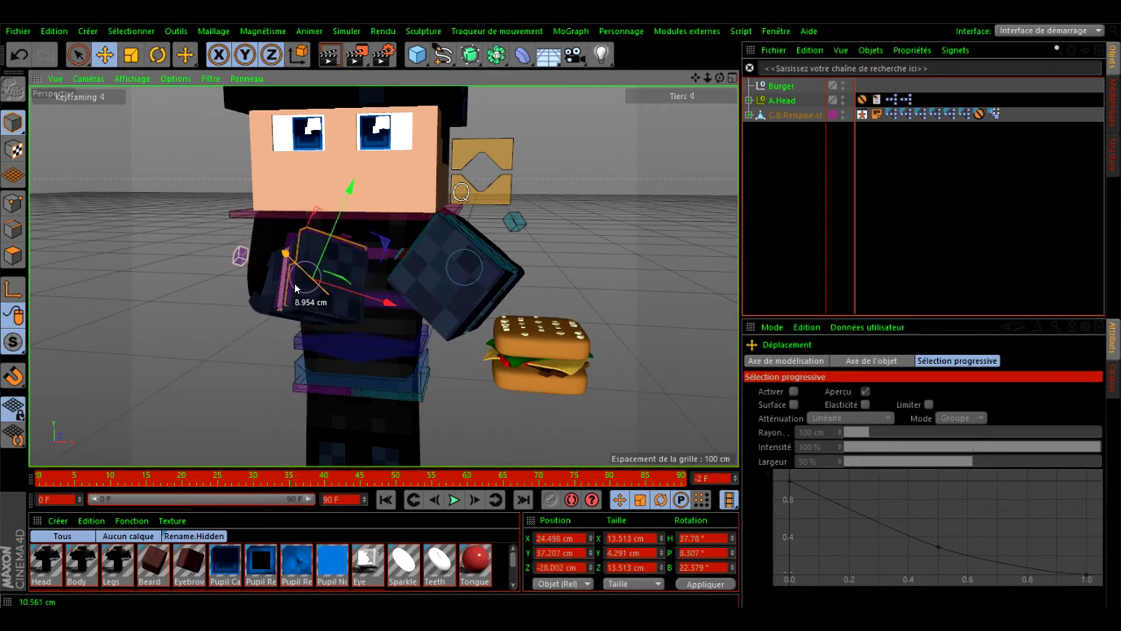
Rotate the right arm controller further to about H 55.9°, P 11.6°, B 39.9° and shift it outward.
{"action": "left_click", "coordinate": [691, 96]}
{"action": "mouse_move", "coordinate": [720, 78]}
{"action": "left_mouse_down"}
{"action": "mouse_move", "coordinate": [618, 82]}
{"action": "mouse_move", "coordinate": [727, 96]}
{"action": "mouse_move", "coordinate": [715, 78]}
{"action": "left_mouse_up"}
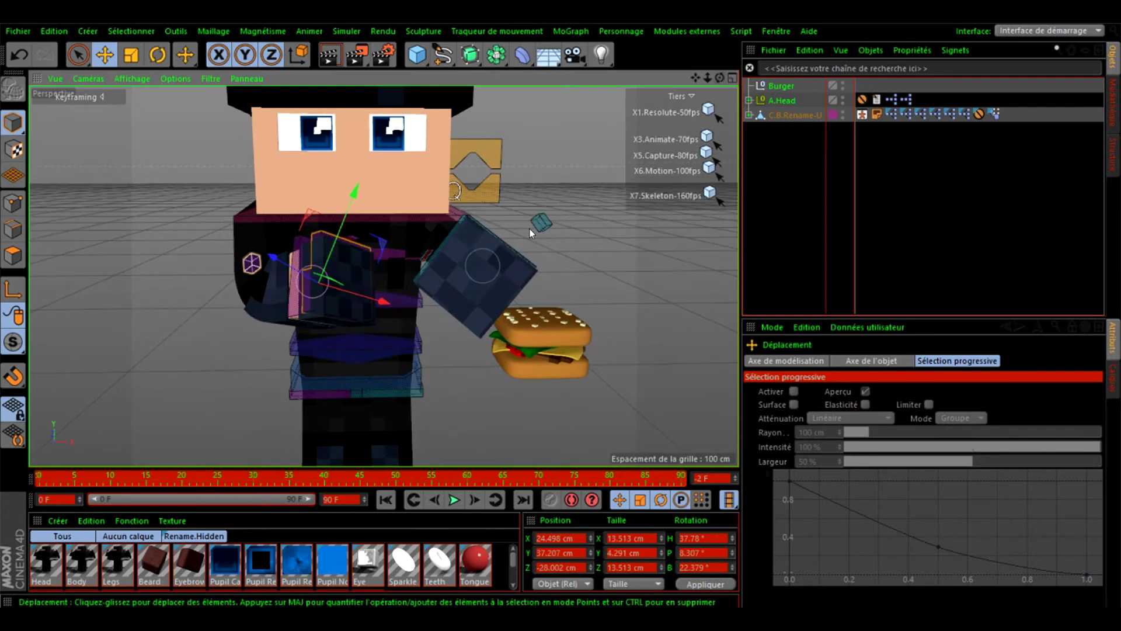
{"action": "left_click", "coordinate": [157, 55]}
{"action": "left_click_drag", "start_coordinate": [288, 252], "coordinate": [247, 263]}
{"action": "left_click", "coordinate": [105, 55]}
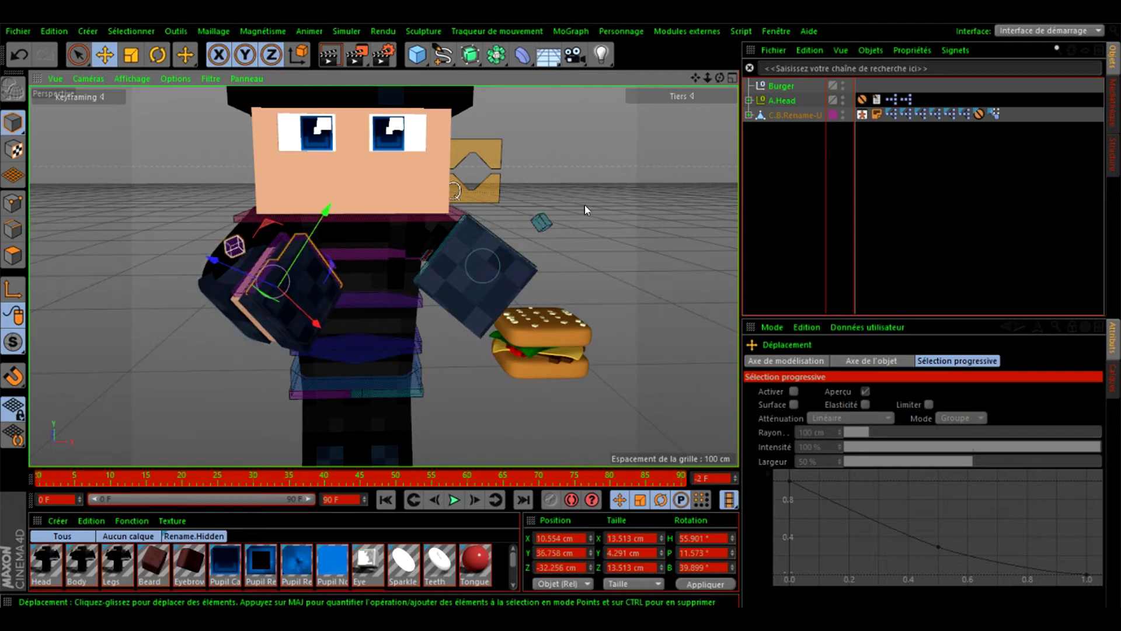
Try to move the left arm mesh O.X3.Arm.L.HQ by itself and undo the move.
{"action": "left_click", "coordinate": [528, 275]}
{"action": "left_click_drag", "start_coordinate": [439, 252], "coordinate": [433, 238]}
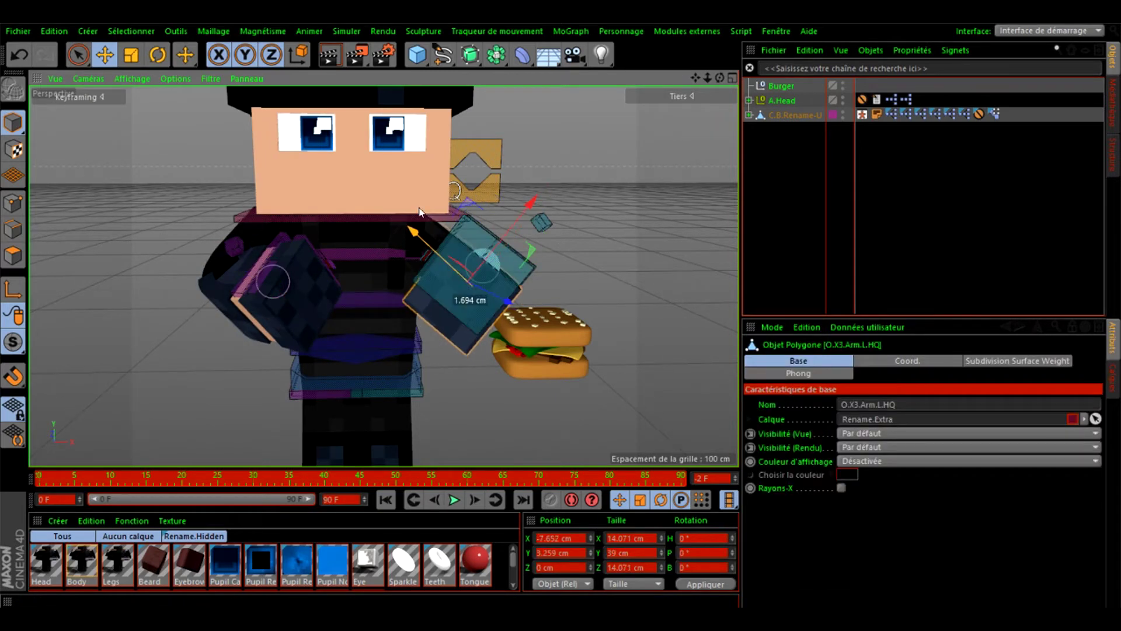
{"action": "left_click", "coordinate": [19, 54]}
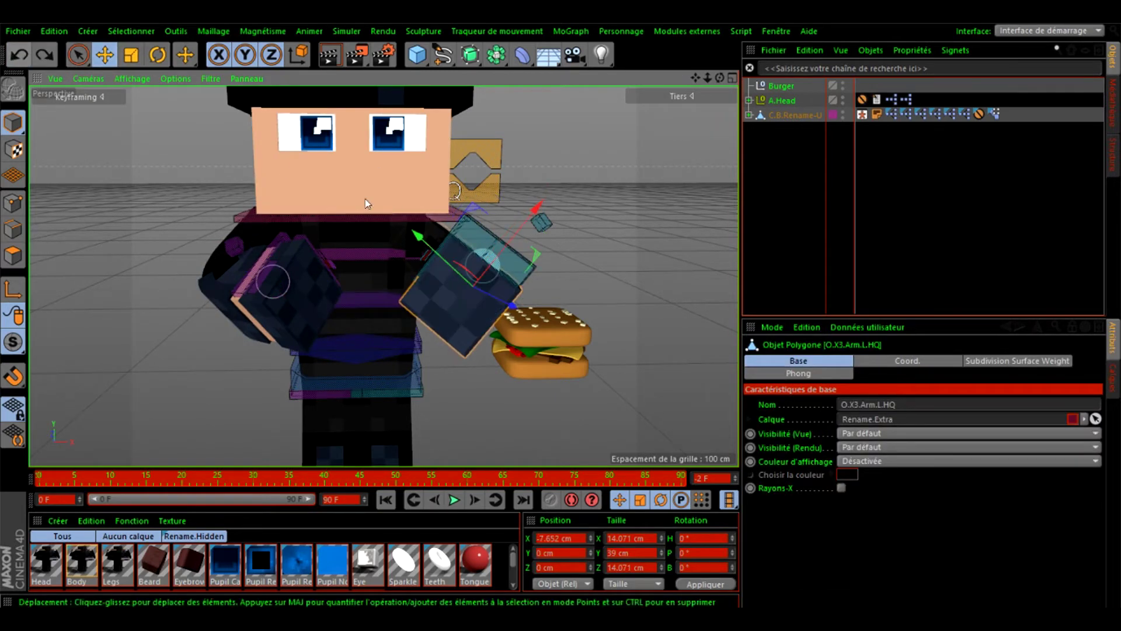
{"action": "left_click", "coordinate": [23, 60]}
Try to move the left arm controller C.B.Arm.L.Goal closer to the chest and undo the moves.
{"action": "left_click_drag", "start_coordinate": [460, 272], "coordinate": [520, 298], "text": "alt"}
{"action": "left_click", "coordinate": [476, 265]}
{"action": "left_click_drag", "start_coordinate": [479, 255], "coordinate": [452, 255]}
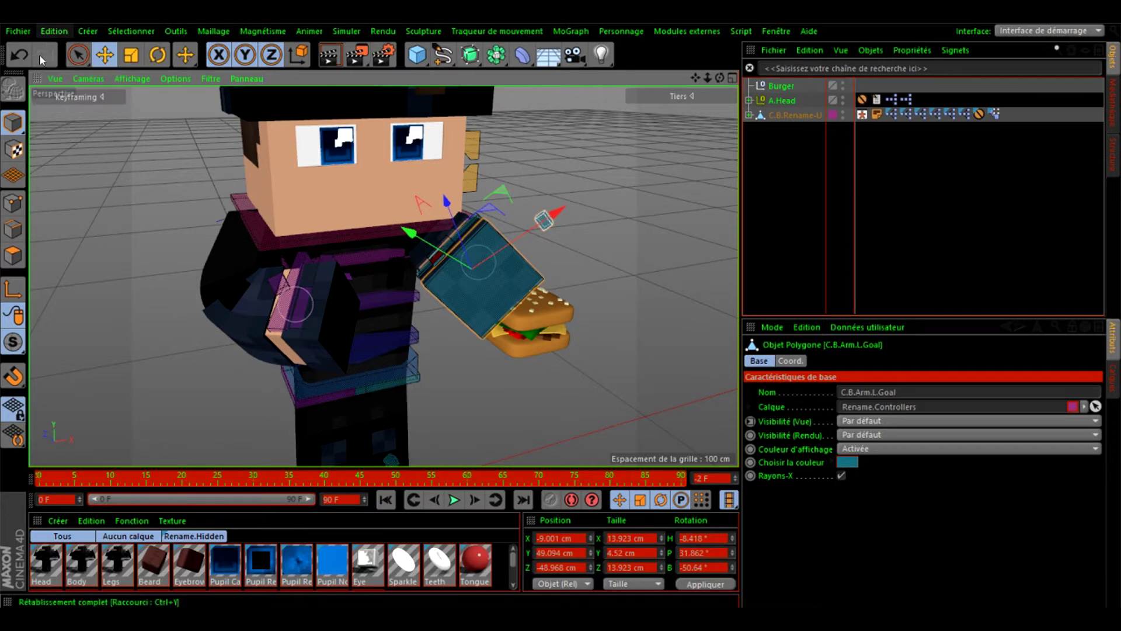
{"action": "left_click", "coordinate": [18, 56]}
{"action": "left_click", "coordinate": [17, 59]}
{"action": "left_click", "coordinate": [17, 59]}
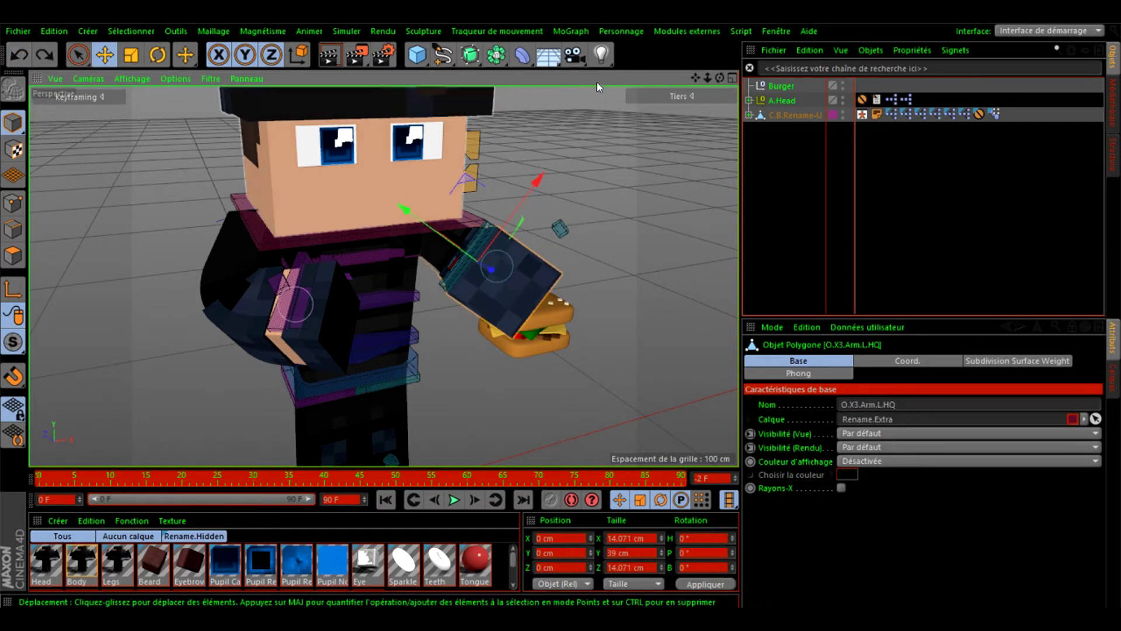
Rotate the left arm controller to about P 36.5° and B -74° so the hand turns toward the other one.
{"action": "left_click_drag", "start_coordinate": [722, 79], "coordinate": [695, 84]}
{"action": "left_click", "coordinate": [367, 301]}
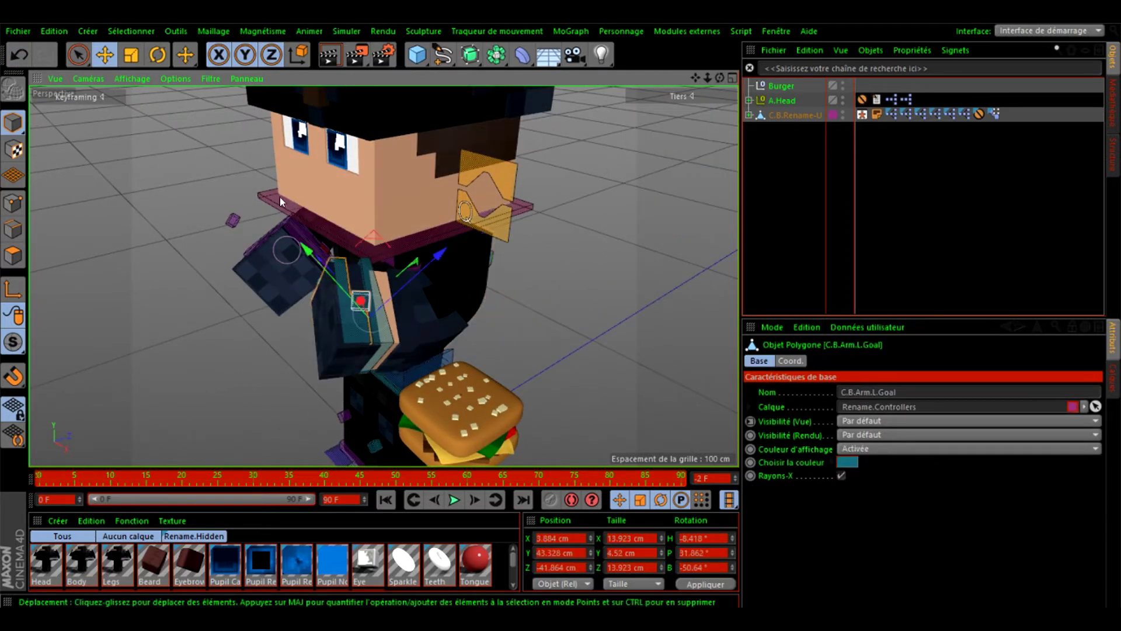
{"action": "left_click", "coordinate": [157, 55]}
{"action": "left_click_drag", "start_coordinate": [374, 289], "coordinate": [331, 285]}
{"action": "left_click", "coordinate": [105, 56]}
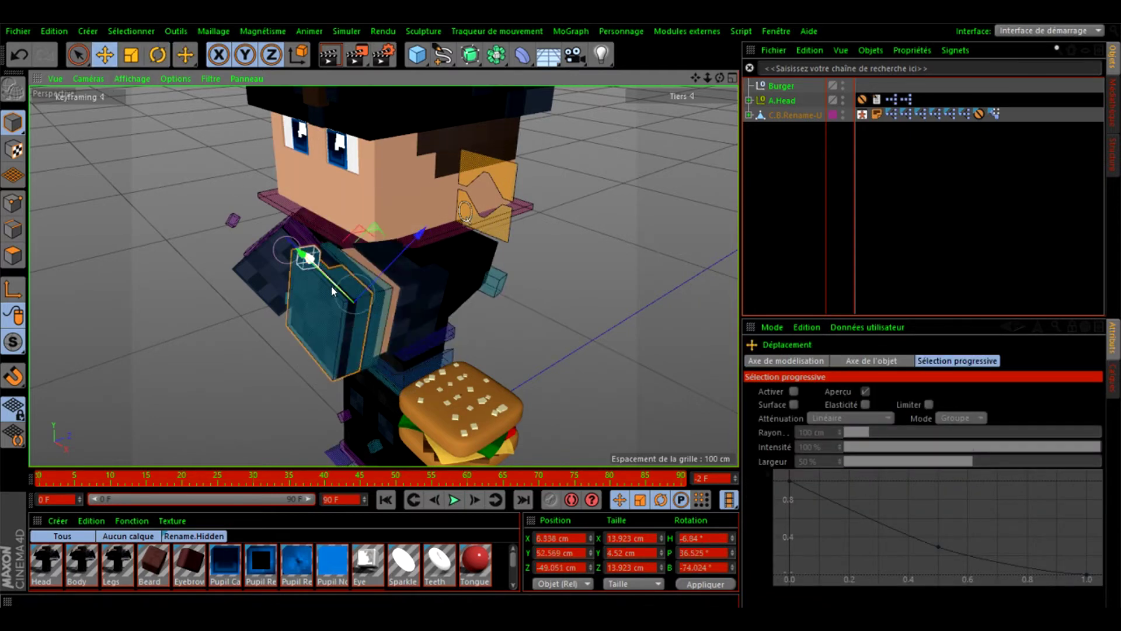
Undo the last left arm move, then lower both arm controllers so the hands come closer together in front of the chest.
{"action": "left_click_drag", "start_coordinate": [720, 78], "coordinate": [777, 64]}
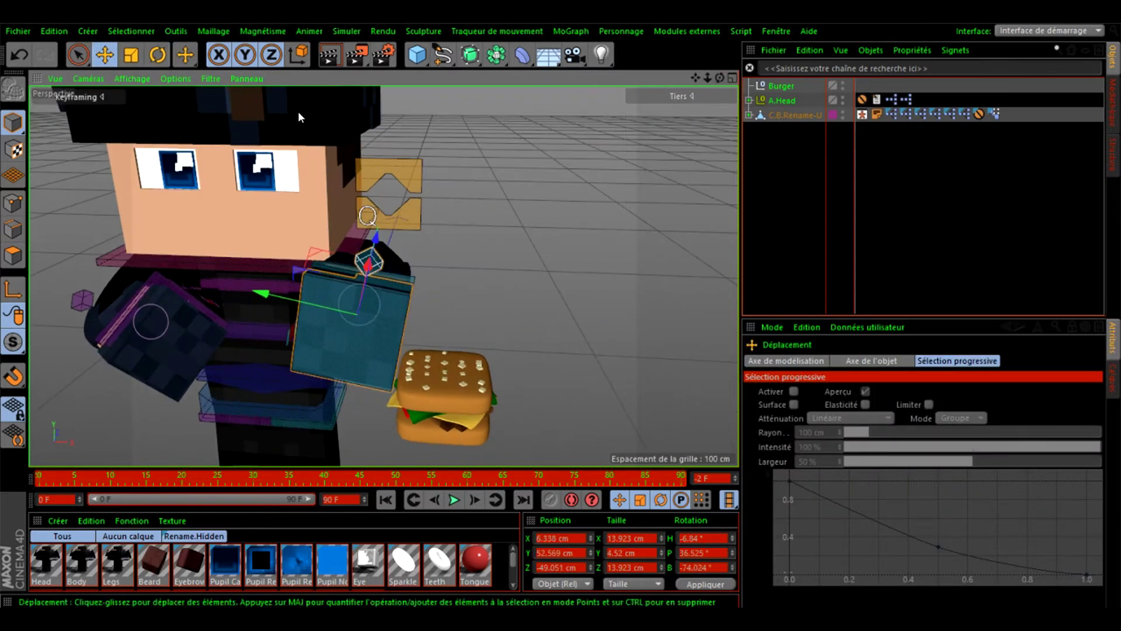
{"action": "left_click", "coordinate": [19, 55]}
{"action": "mouse_move", "coordinate": [305, 321]}
{"action": "left_mouse_down"}
{"action": "mouse_move", "coordinate": [278, 315]}
{"action": "mouse_move", "coordinate": [321, 323]}
{"action": "left_mouse_up"}
{"action": "left_click_drag", "start_coordinate": [270, 340], "coordinate": [193, 310]}
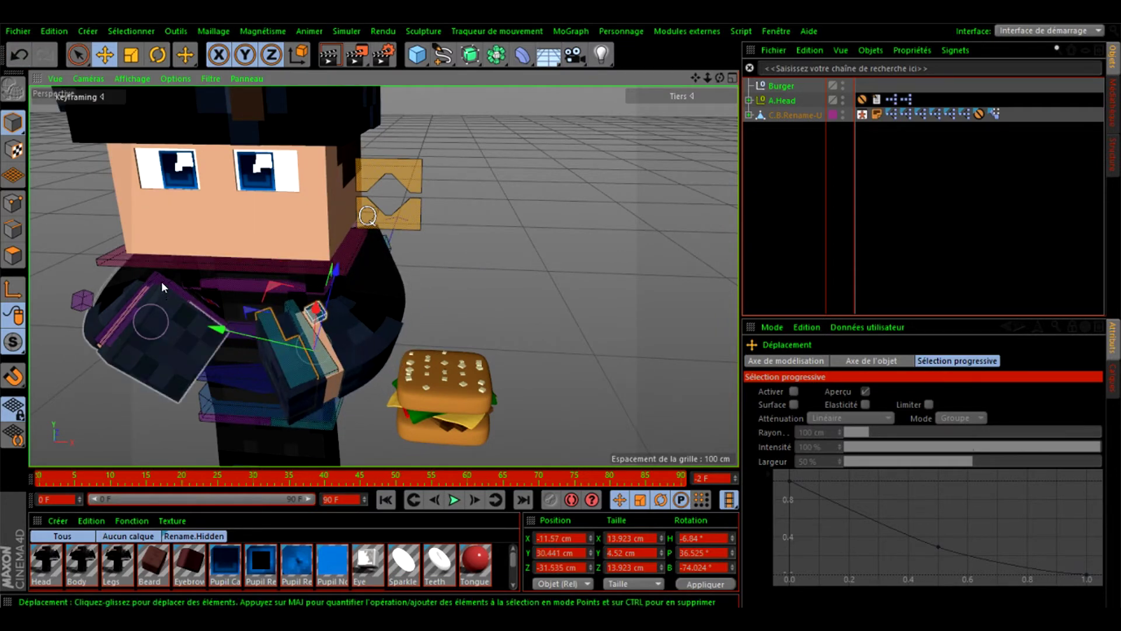
{"action": "left_click", "coordinate": [176, 286]}
{"action": "left_click_drag", "start_coordinate": [167, 316], "coordinate": [198, 348]}
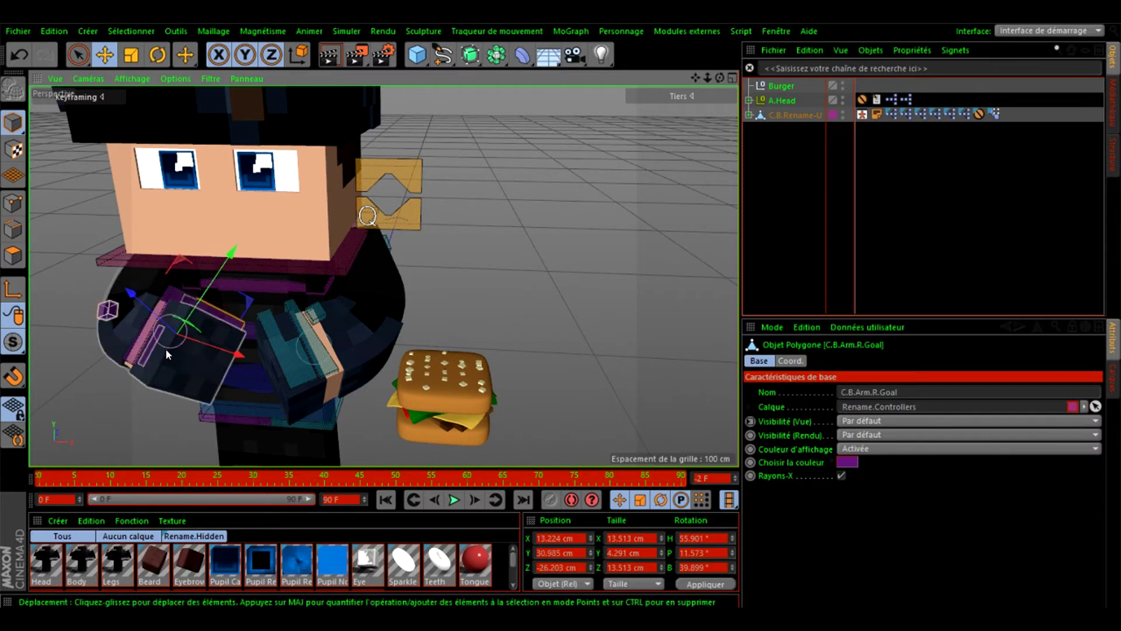
Move the right hand's finger controller C.B.Q.Finger.R to about 3.18 cm on Y.
{"action": "left_click_drag", "start_coordinate": [720, 78], "coordinate": [705, 85]}
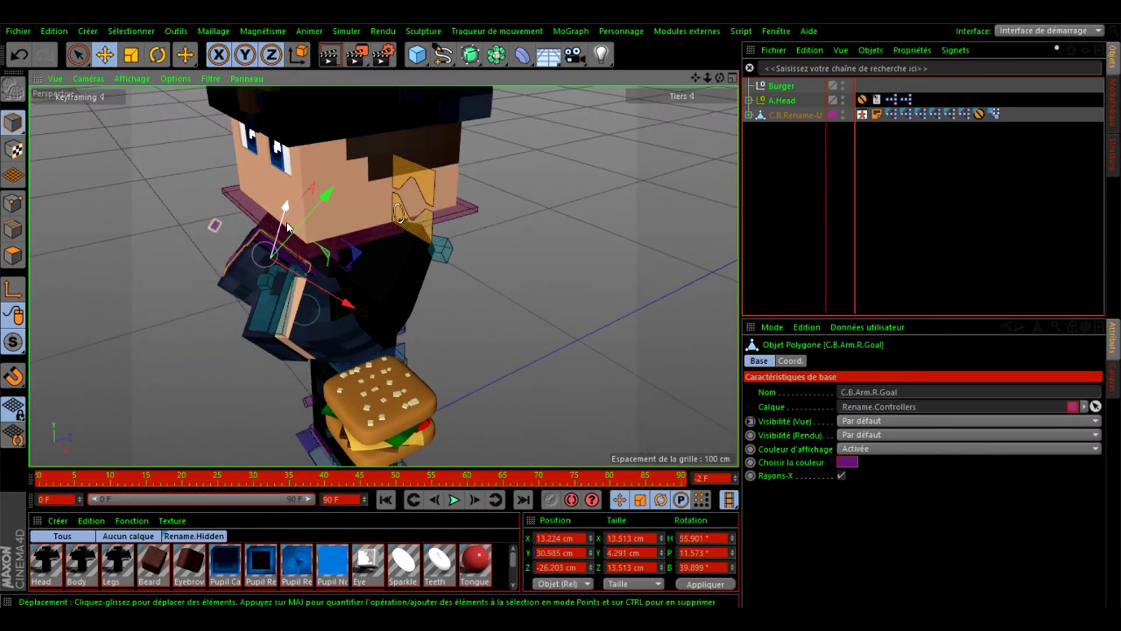
{"action": "scroll", "coordinate": [295, 280], "scroll_direction": "up", "scroll_amount": 8}
{"action": "left_click_drag", "start_coordinate": [349, 248], "coordinate": [335, 204]}
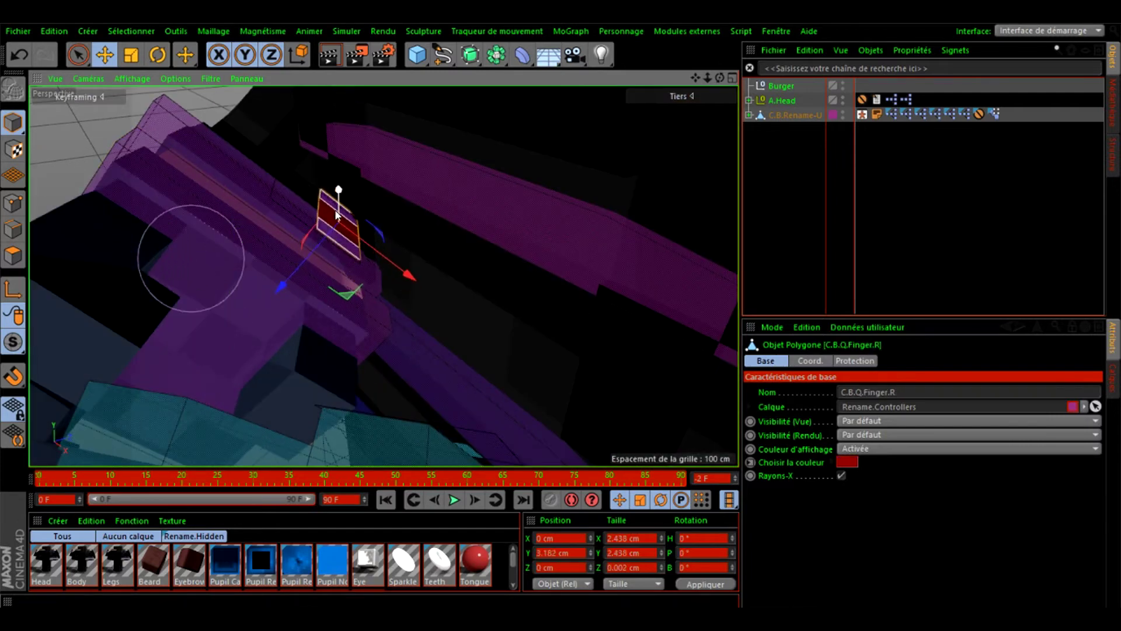
{"action": "scroll", "coordinate": [335, 213], "scroll_direction": "down", "scroll_amount": 6}
Move the left hand's finger controller C.B.Q.Finger.L to about -1.92 cm on X and 1.78 cm on Y.
{"action": "scroll", "coordinate": [335, 222], "scroll_direction": "up", "scroll_amount": 4}
{"action": "left_click_drag", "start_coordinate": [619, 155], "coordinate": [487, 222], "text": "alt"}
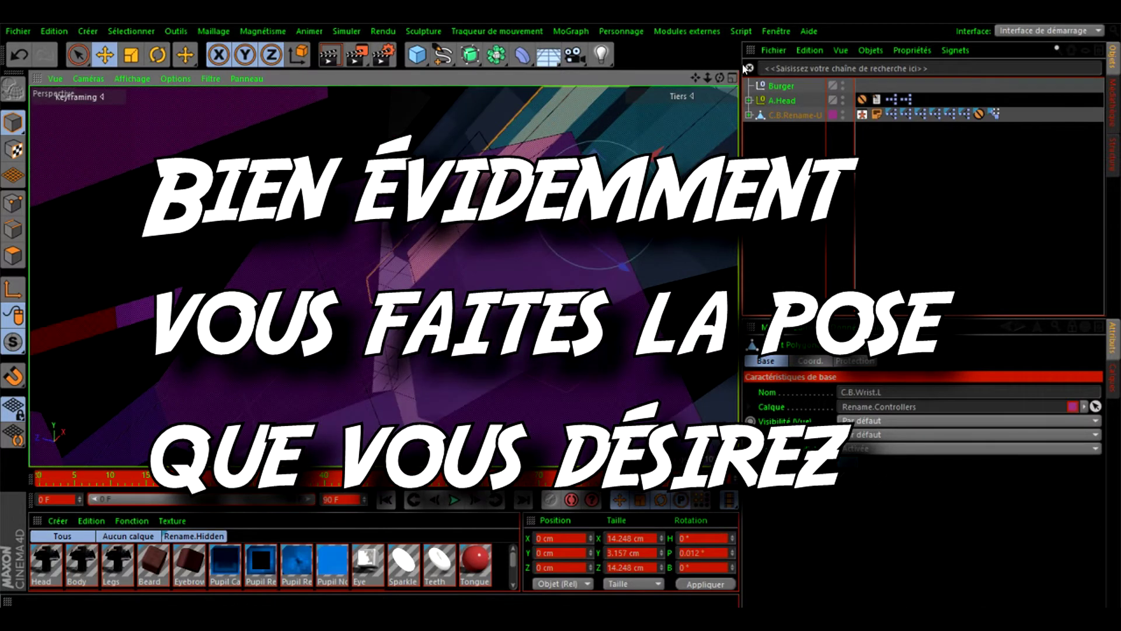
{"action": "left_click_drag", "start_coordinate": [723, 79], "coordinate": [648, 198]}
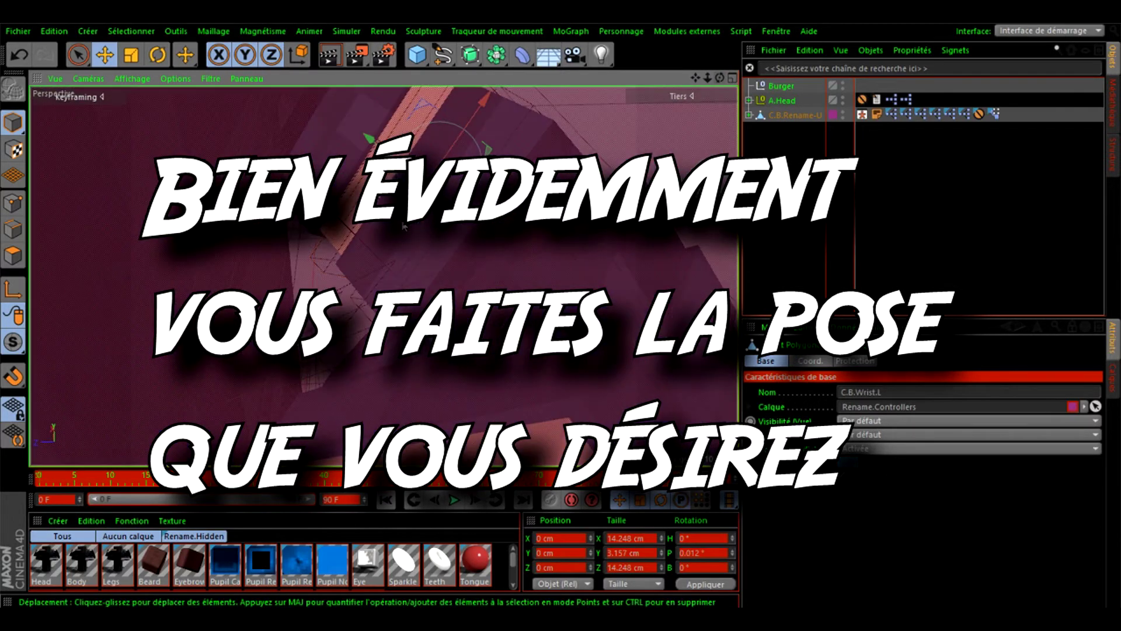
{"action": "left_click", "coordinate": [367, 238]}
{"action": "scroll", "coordinate": [371, 252], "scroll_direction": "down", "scroll_amount": 5}
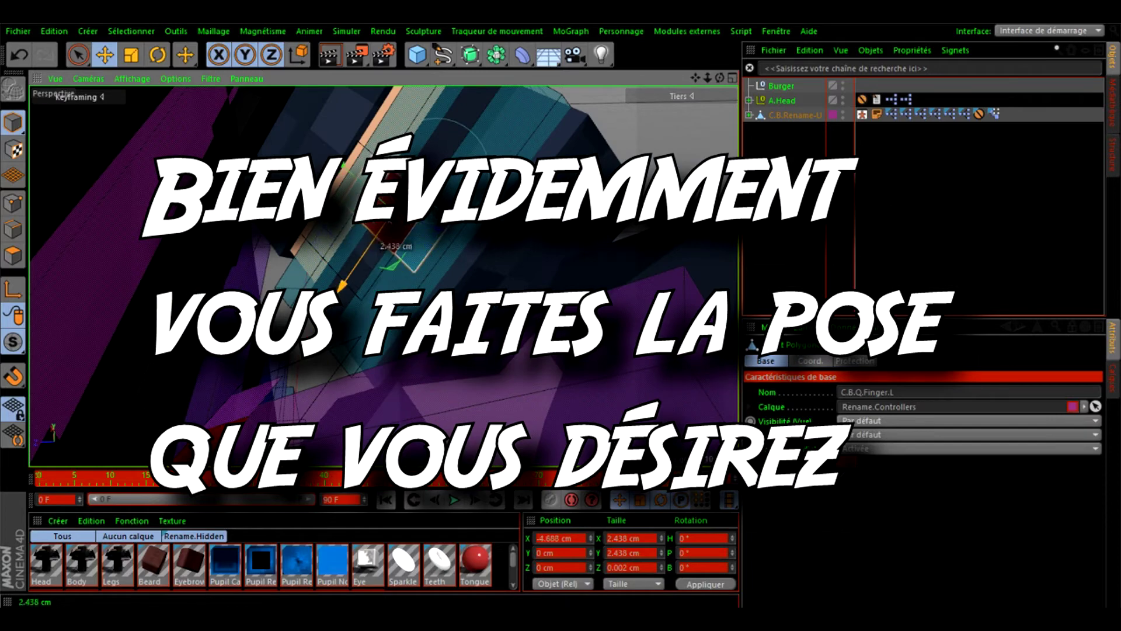
{"action": "left_click_drag", "start_coordinate": [367, 230], "coordinate": [374, 248]}
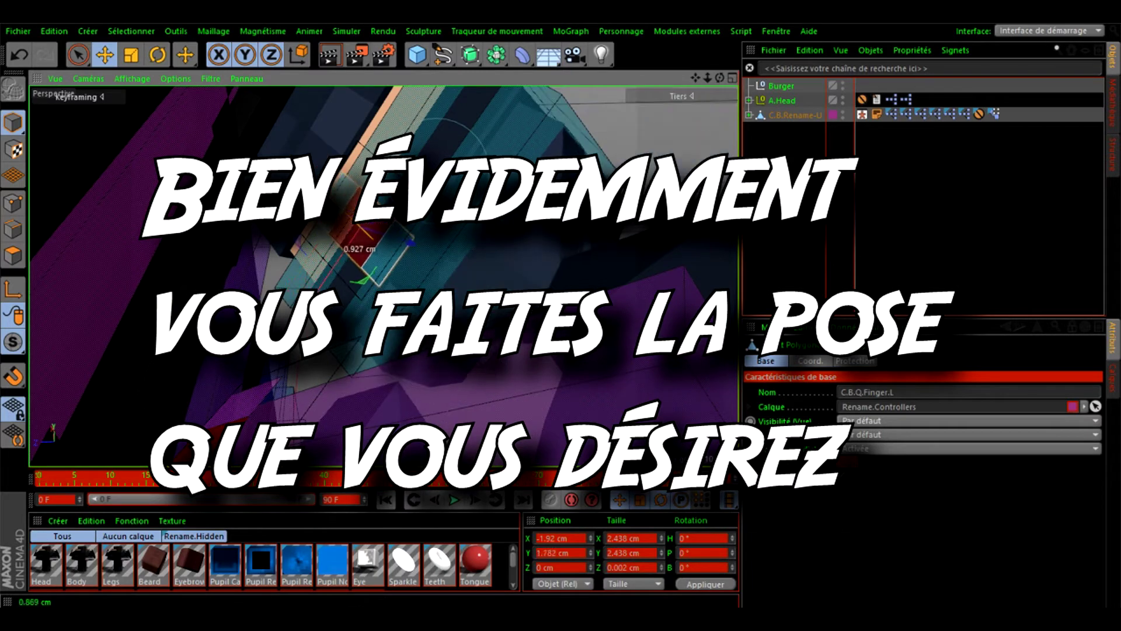
Move the left hand's finger controller C.B.Q.Finger.L to about 3.14 cm on Y.
{"action": "left_click_drag", "start_coordinate": [330, 198], "coordinate": [319, 188]}
{"action": "scroll", "coordinate": [315, 225], "scroll_direction": "down", "scroll_amount": 8}
{"action": "scroll", "coordinate": [325, 230], "scroll_direction": "up", "scroll_amount": 5}
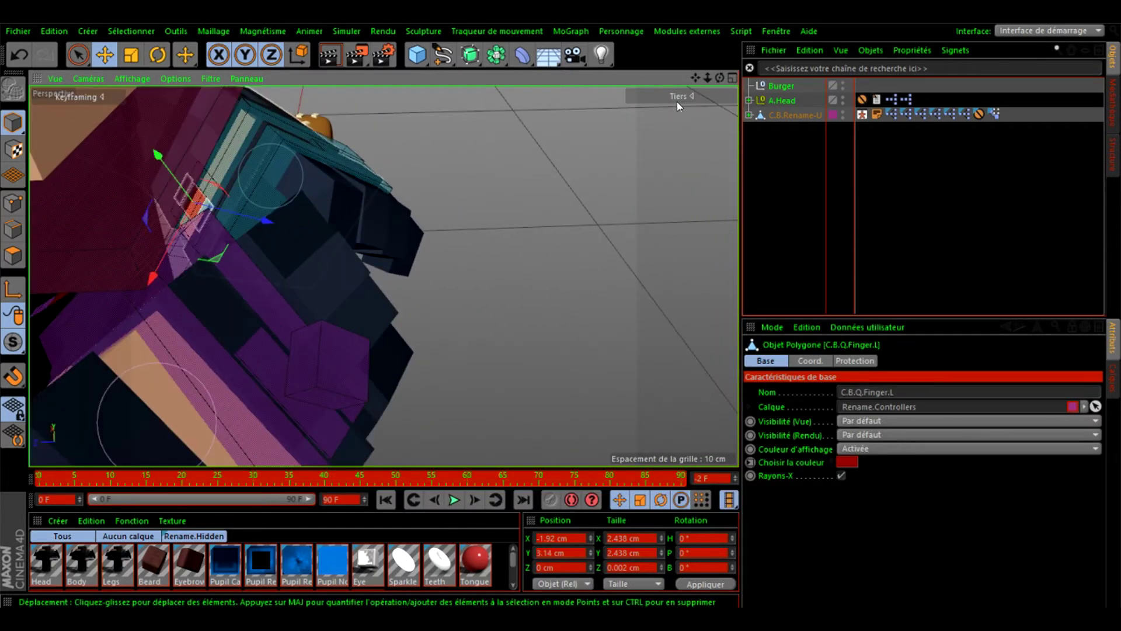
Move the Burger between the character's hands, at about X 1.1, Y 52.1 and Z -21.7 cm.
{"action": "left_click_drag", "start_coordinate": [720, 78], "coordinate": [584, 87]}
{"action": "scroll", "coordinate": [493, 317], "scroll_direction": "down", "scroll_amount": 3}
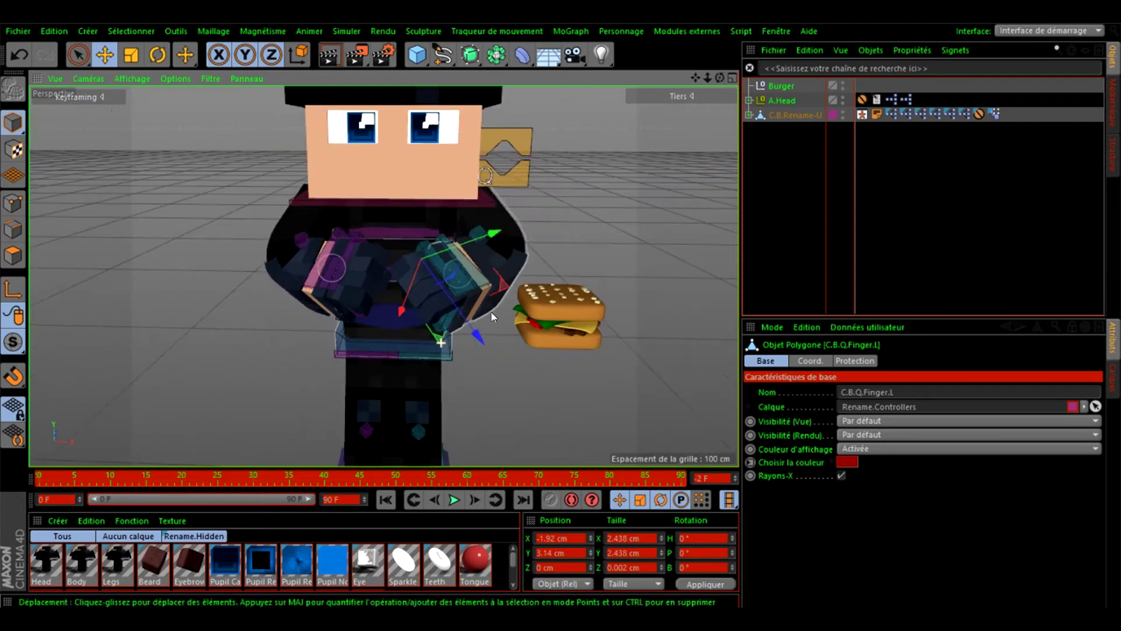
{"action": "scroll", "coordinate": [549, 295], "scroll_direction": "up", "scroll_amount": 3}
{"action": "left_click", "coordinate": [586, 319]}
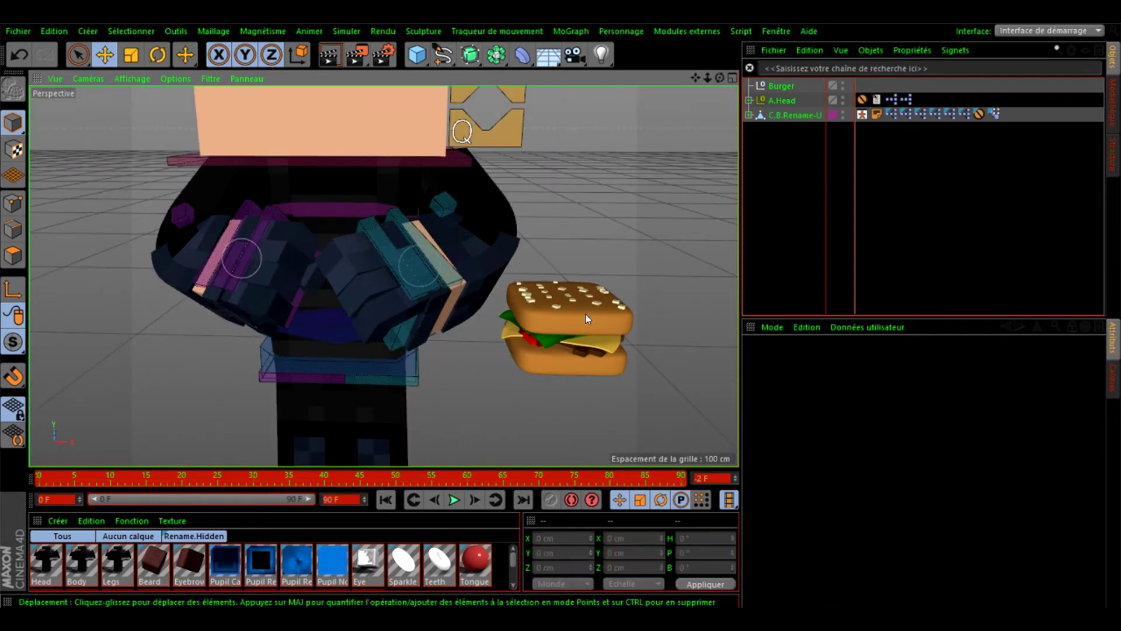
{"action": "left_click", "coordinate": [781, 86]}
{"action": "left_click_drag", "start_coordinate": [590, 362], "coordinate": [361, 319]}
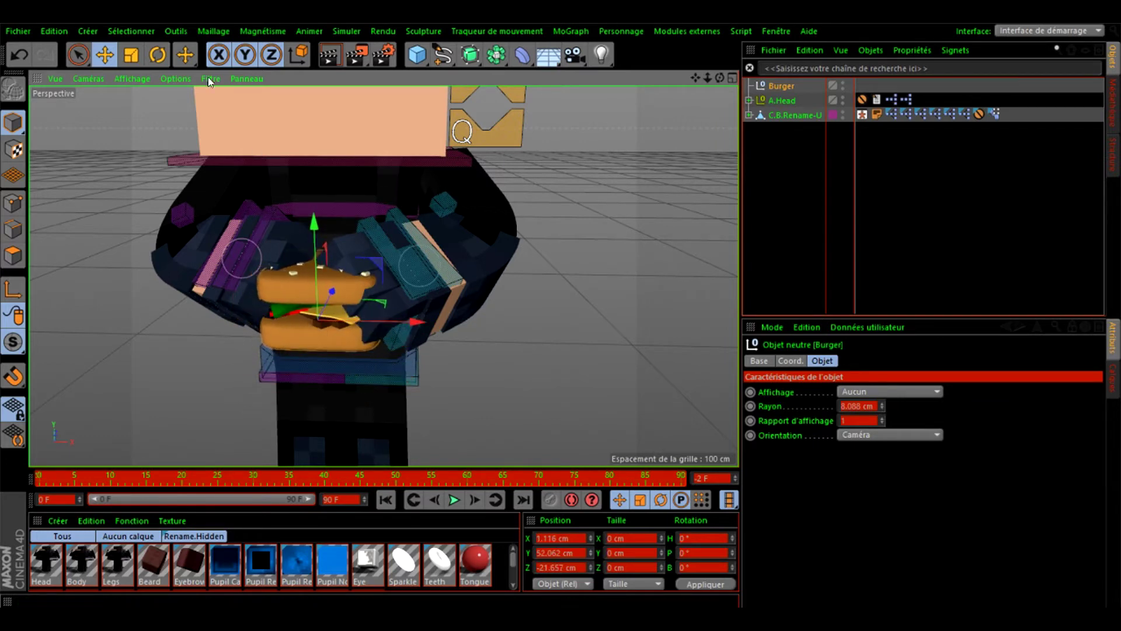
Tilt the Burger to about P 37.1° and shift it to about Y 52.3 and Z -17.2 cm.
{"action": "left_click", "coordinate": [157, 55]}
{"action": "left_click_drag", "start_coordinate": [305, 287], "coordinate": [318, 355]}
{"action": "left_click", "coordinate": [105, 55]}
{"action": "left_click_drag", "start_coordinate": [322, 276], "coordinate": [312, 270]}
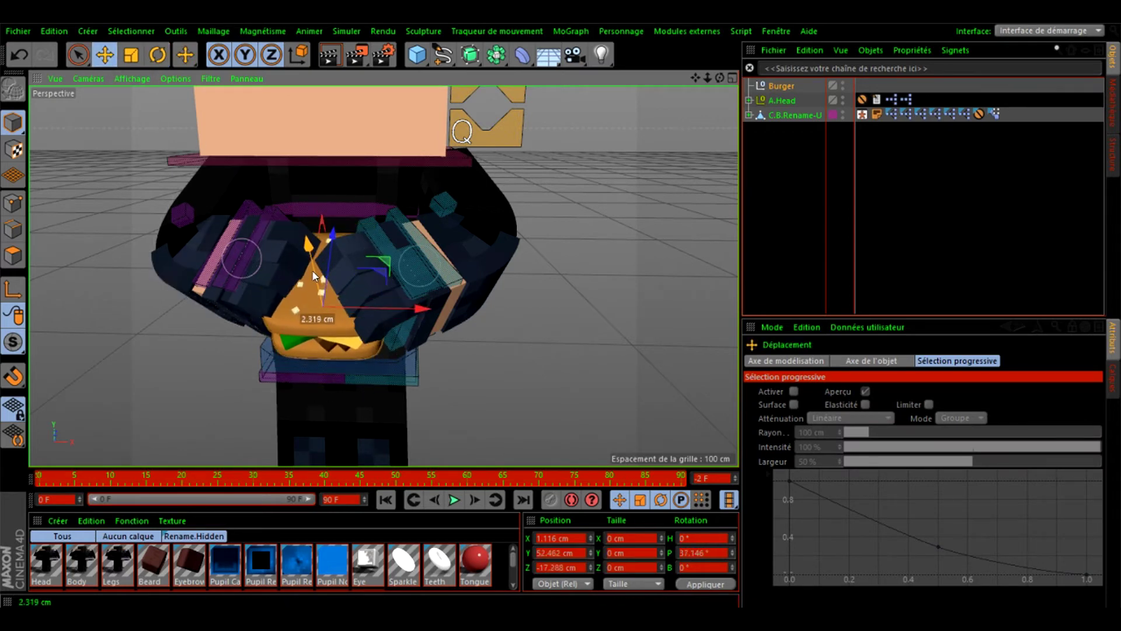
{"action": "mouse_move", "coordinate": [721, 78]}
{"action": "left_mouse_down"}
{"action": "mouse_move", "coordinate": [701, 87]}
{"action": "mouse_move", "coordinate": [685, 65]}
{"action": "mouse_move", "coordinate": [706, 63]}
{"action": "mouse_move", "coordinate": [724, 65]}
{"action": "mouse_move", "coordinate": [703, 83]}
{"action": "mouse_move", "coordinate": [681, 79]}
{"action": "mouse_move", "coordinate": [719, 78]}
{"action": "left_mouse_up"}
{"action": "scroll", "coordinate": [408, 338], "scroll_direction": "down", "scroll_amount": 6}
{"action": "scroll", "coordinate": [359, 266], "scroll_direction": "up", "scroll_amount": 3}
{"action": "scroll", "coordinate": [359, 267], "scroll_direction": "up", "scroll_amount": 3}
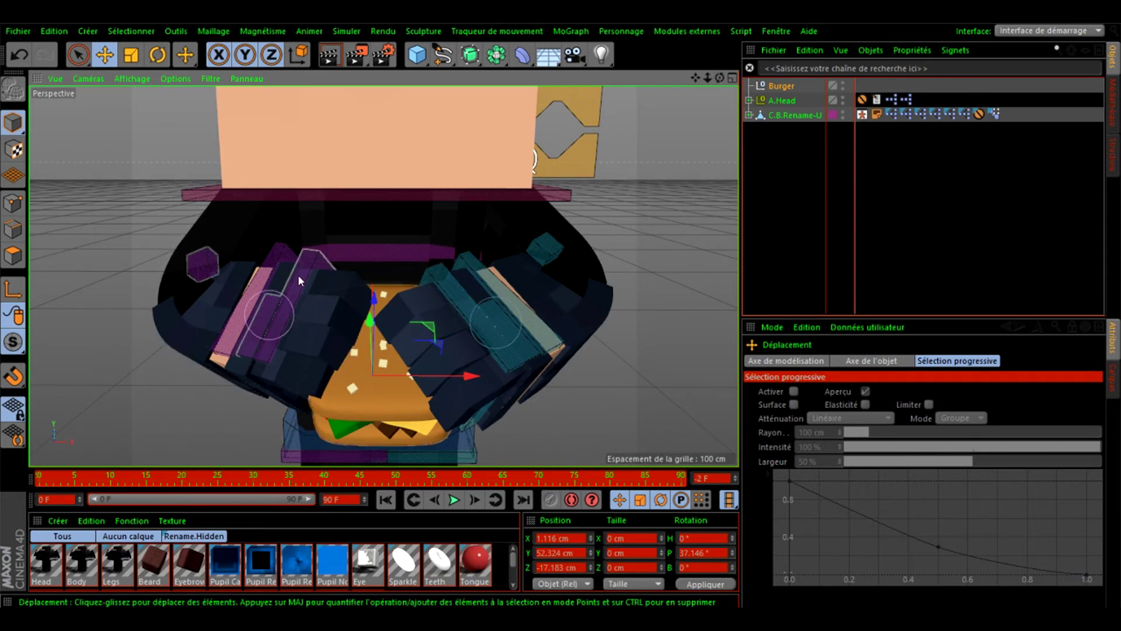
Raise the right and left arm controllers so both hands sit above the burger, just under the chin.
{"action": "left_click_drag", "start_coordinate": [297, 279], "coordinate": [299, 206]}
{"action": "left_click_drag", "start_coordinate": [286, 258], "coordinate": [297, 271]}
{"action": "left_click_drag", "start_coordinate": [508, 360], "coordinate": [466, 237]}
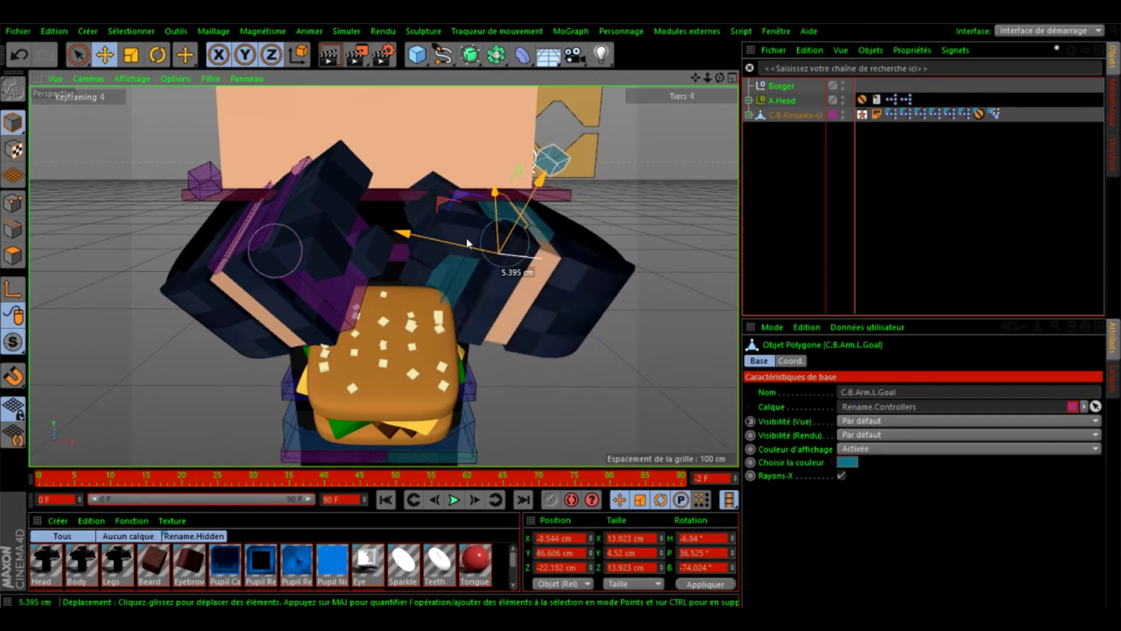
{"action": "left_click", "coordinate": [323, 298]}
{"action": "left_click_drag", "start_coordinate": [307, 283], "coordinate": [326, 301]}
{"action": "left_click_drag", "start_coordinate": [277, 271], "coordinate": [261, 270]}
Raise the Burger between the hands to about X 2.1, Y 62.5 and Z -16.8 cm.
{"action": "left_click", "coordinate": [391, 397]}
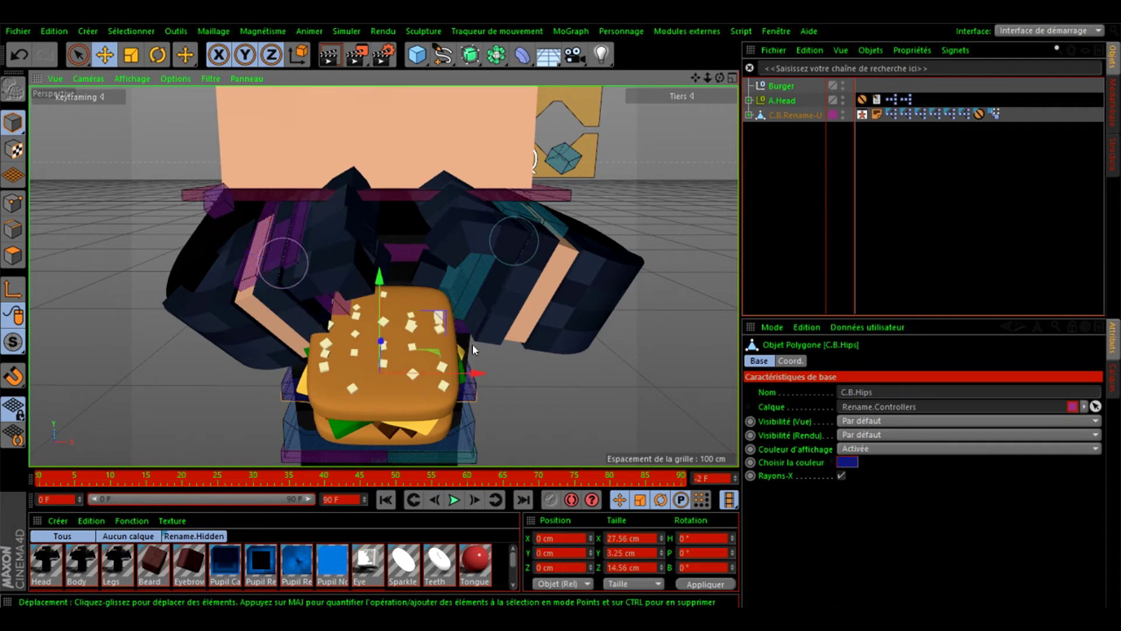
{"action": "left_click", "coordinate": [776, 87]}
{"action": "left_click_drag", "start_coordinate": [720, 79], "coordinate": [660, 96]}
{"action": "left_click_drag", "start_coordinate": [344, 355], "coordinate": [396, 297]}
{"action": "left_click_drag", "start_coordinate": [720, 78], "coordinate": [753, 69]}
{"action": "scroll", "coordinate": [511, 375], "scroll_direction": "down", "scroll_amount": 5}
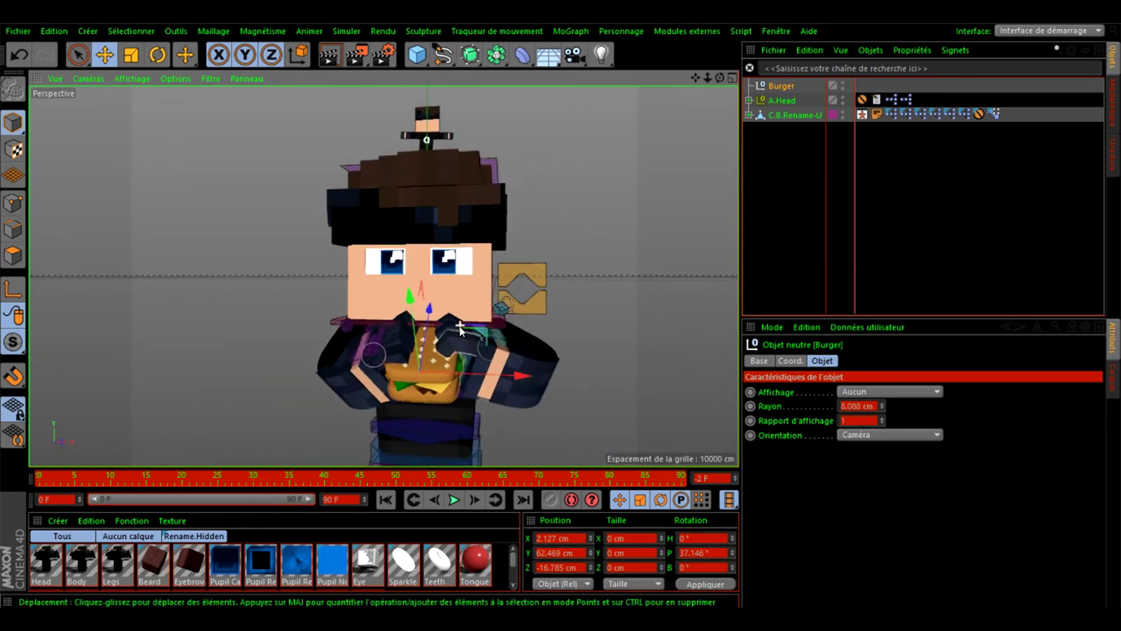
Enlarge the facial control panel and shift the mouth controller C.U.Mouth so the mouth opens wide, undoing the first placement.
{"action": "scroll", "coordinate": [461, 324], "scroll_direction": "up", "scroll_amount": 5}
{"action": "left_click", "coordinate": [575, 301]}
{"action": "scroll", "coordinate": [619, 231], "scroll_direction": "up", "scroll_amount": 3}
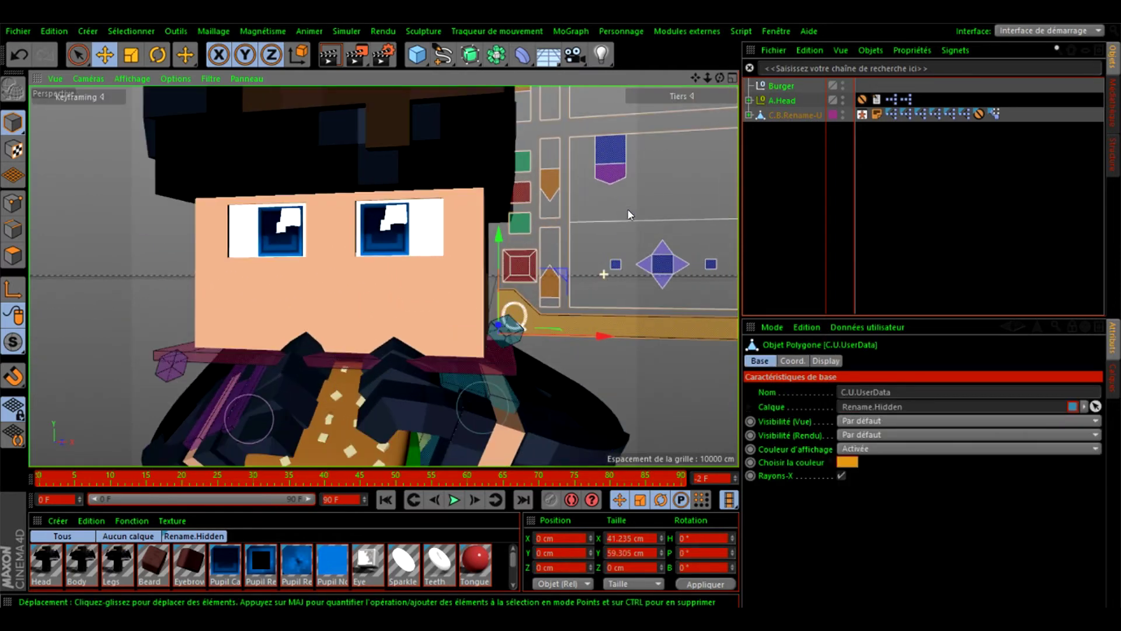
{"action": "left_click_drag", "start_coordinate": [617, 150], "coordinate": [702, 176]}
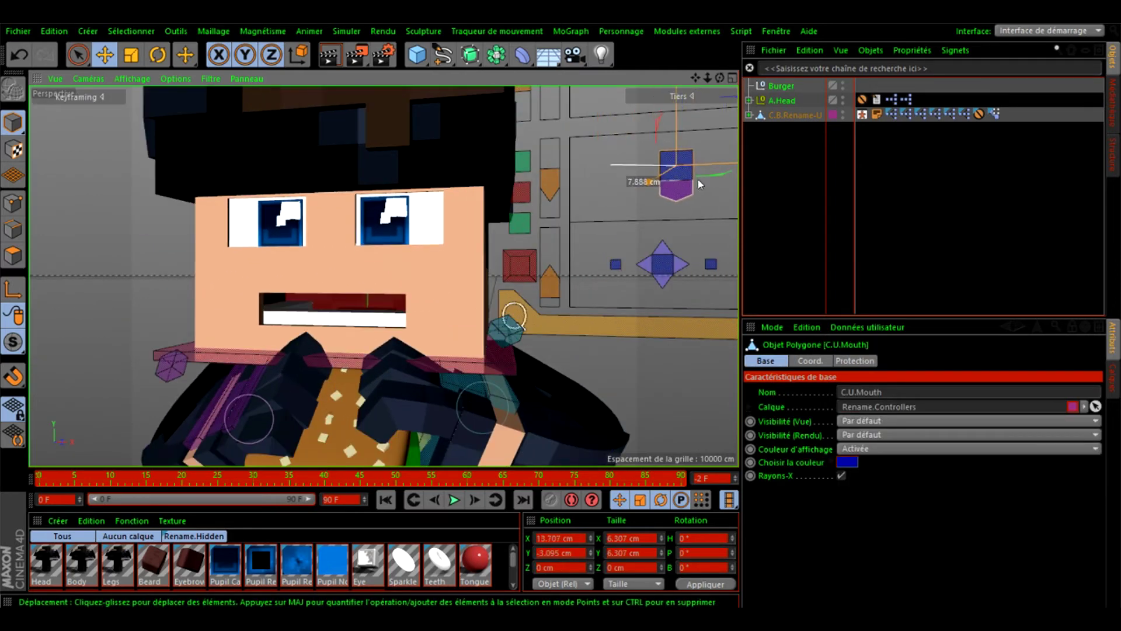
{"action": "scroll", "coordinate": [310, 304], "scroll_direction": "down", "scroll_amount": 4}
{"action": "scroll", "coordinate": [310, 304], "scroll_direction": "up", "scroll_amount": 3}
{"action": "left_click", "coordinate": [101, 97]}
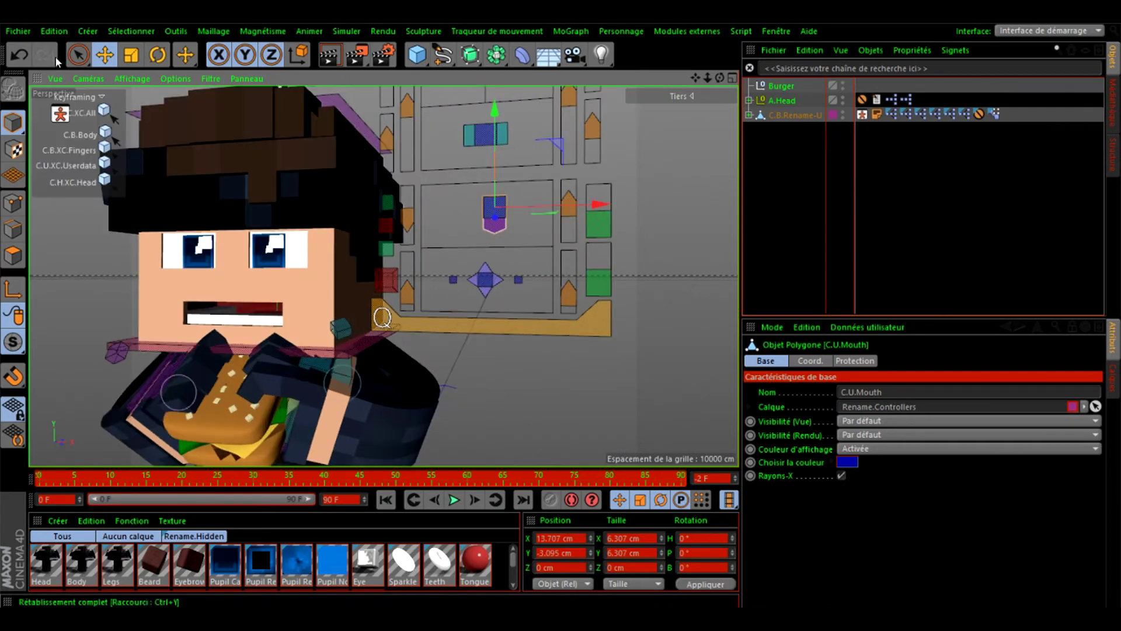
{"action": "left_click", "coordinate": [26, 58]}
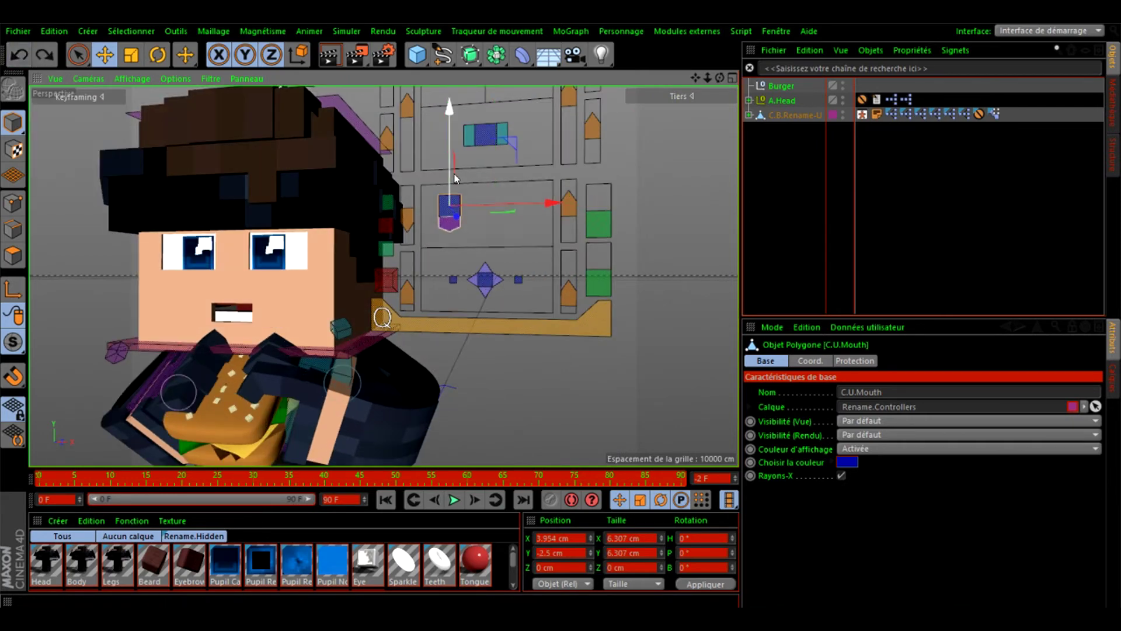
{"action": "left_click_drag", "start_coordinate": [454, 180], "coordinate": [455, 193]}
{"action": "left_click_drag", "start_coordinate": [510, 224], "coordinate": [591, 228]}
Move the jaw controller C.U.Jaw to about -1.4 cm on Y.
{"action": "left_click", "coordinate": [532, 229]}
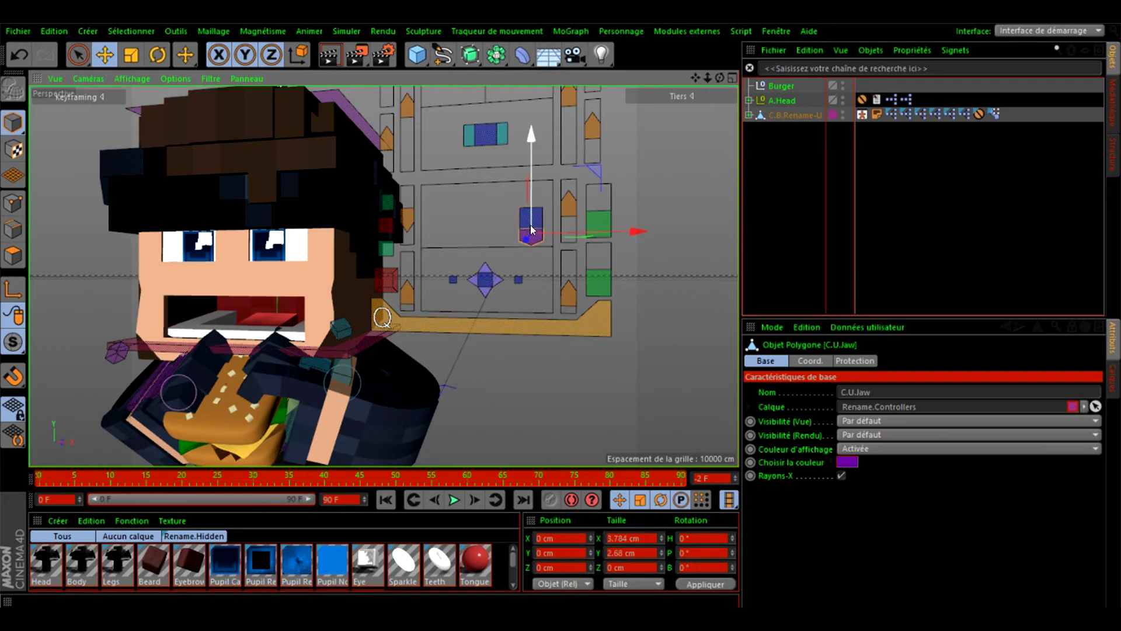
{"action": "mouse_move", "coordinate": [529, 206]}
{"action": "left_mouse_down"}
{"action": "mouse_move", "coordinate": [528, 217]}
{"action": "mouse_move", "coordinate": [531, 198]}
{"action": "left_mouse_up"}
{"action": "left_click", "coordinate": [528, 211]}
{"action": "left_click", "coordinate": [470, 216]}
Adjust the mouth shape controllers below the jaw control, moving C.U.Mouth.R to about 0.95 cm on Y.
{"action": "left_click", "coordinate": [489, 267]}
{"action": "left_click_drag", "start_coordinate": [485, 254], "coordinate": [482, 262]}
{"action": "left_click", "coordinate": [502, 271]}
{"action": "left_click", "coordinate": [499, 275]}
{"action": "scroll", "coordinate": [501, 275], "scroll_direction": "down", "scroll_amount": 6}
{"action": "scroll", "coordinate": [405, 305], "scroll_direction": "up", "scroll_amount": 5}
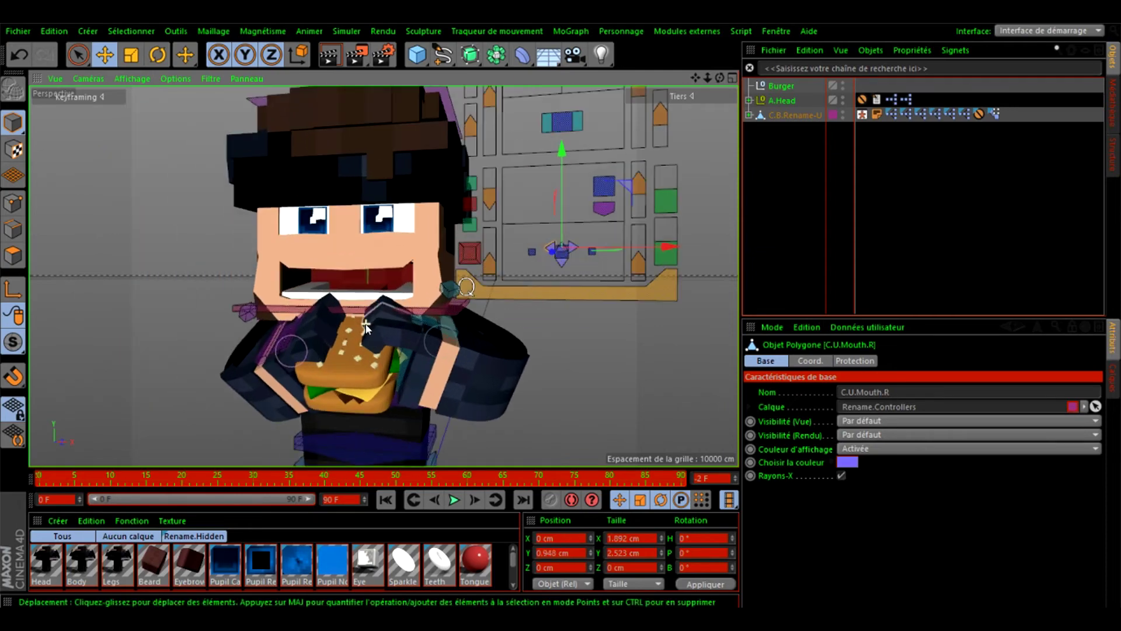
Try moving the right eyebrow controller C.U.Eyebrow.RM to about 4.69 cm on Y, and undo it.
{"action": "left_click_drag", "start_coordinate": [720, 78], "coordinate": [720, 77]}
{"action": "left_click_drag", "start_coordinate": [466, 287], "coordinate": [520, 301], "text": "alt"}
{"action": "left_click_drag", "start_coordinate": [383, 275], "coordinate": [383, 275], "text": "alt"}
{"action": "left_click", "coordinate": [554, 129]}
{"action": "mouse_move", "coordinate": [555, 129]}
{"action": "left_mouse_down"}
{"action": "mouse_move", "coordinate": [589, 147]}
{"action": "mouse_move", "coordinate": [565, 146]}
{"action": "left_mouse_up"}
{"action": "scroll", "coordinate": [445, 351], "scroll_direction": "down", "scroll_amount": 5}
{"action": "scroll", "coordinate": [499, 259], "scroll_direction": "up", "scroll_amount": 5}
{"action": "left_click", "coordinate": [483, 160]}
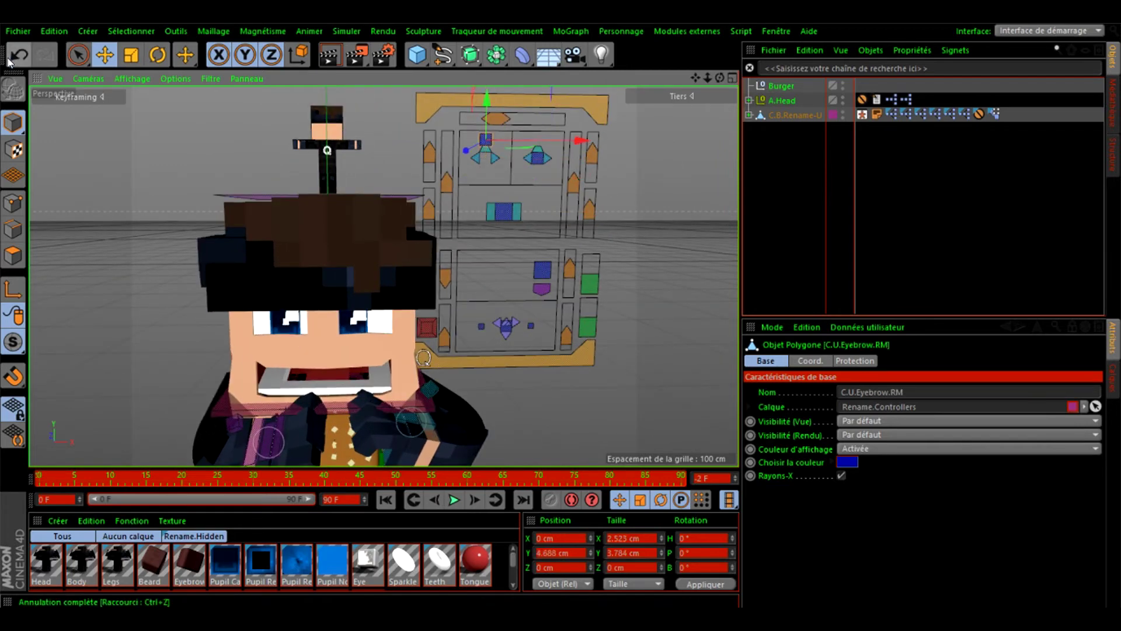
Try shifting the pupil spacing controller C.U.PupilSpace to about -6.58 cm on X, and undo it.
{"action": "left_click", "coordinate": [430, 146]}
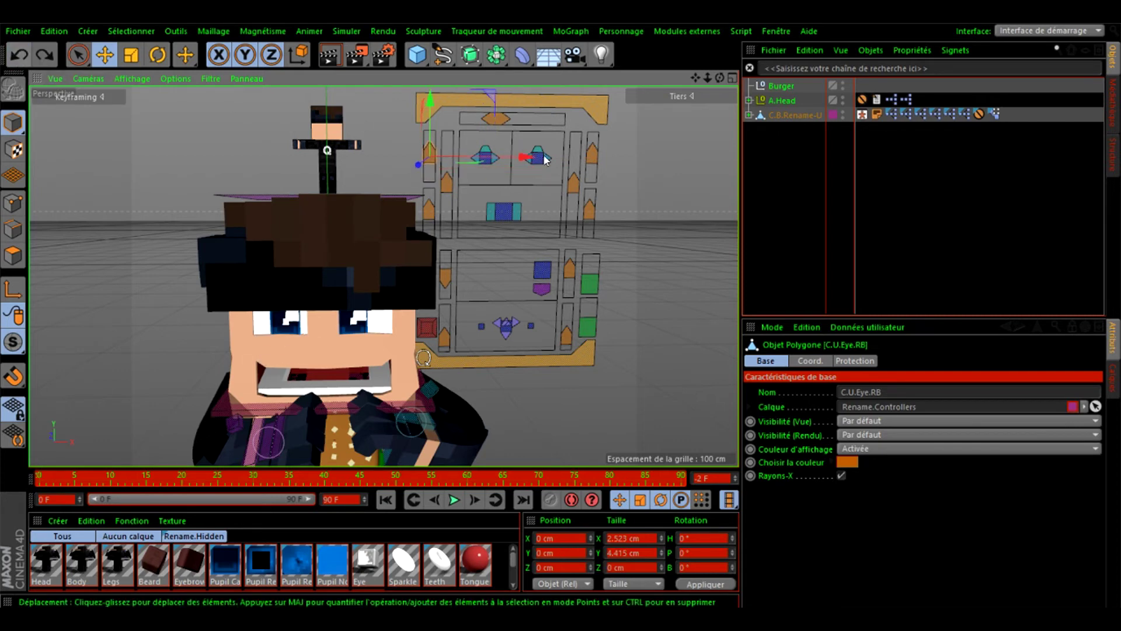
{"action": "left_click", "coordinate": [494, 120]}
{"action": "mouse_move", "coordinate": [552, 121]}
{"action": "left_mouse_down"}
{"action": "mouse_move", "coordinate": [574, 123]}
{"action": "mouse_move", "coordinate": [544, 122]}
{"action": "left_mouse_up"}
{"action": "left_click", "coordinate": [18, 55]}
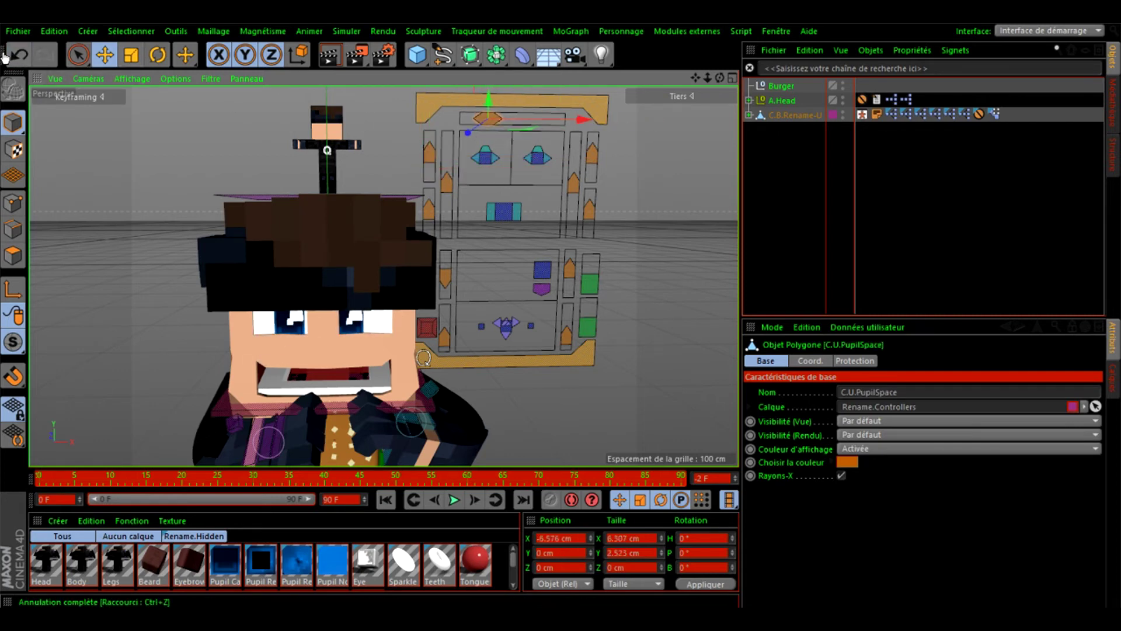
Try moving C.U.Eye.LB to about 4.85 cm and C.U.EyeLeft to about 0.15 cm on Y, and undo both.
{"action": "left_click", "coordinate": [592, 165]}
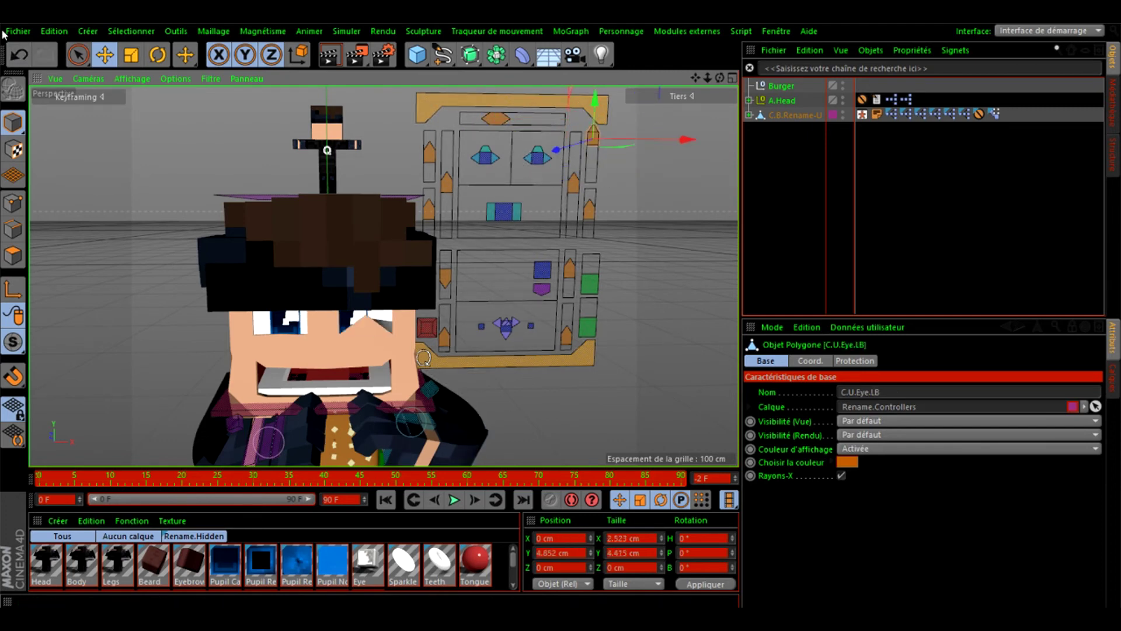
{"action": "left_click", "coordinate": [575, 191]}
{"action": "left_click", "coordinate": [511, 211]}
{"action": "left_click", "coordinate": [530, 199]}
{"action": "left_click", "coordinate": [518, 207]}
{"action": "left_click_drag", "start_coordinate": [513, 197], "coordinate": [512, 206]}
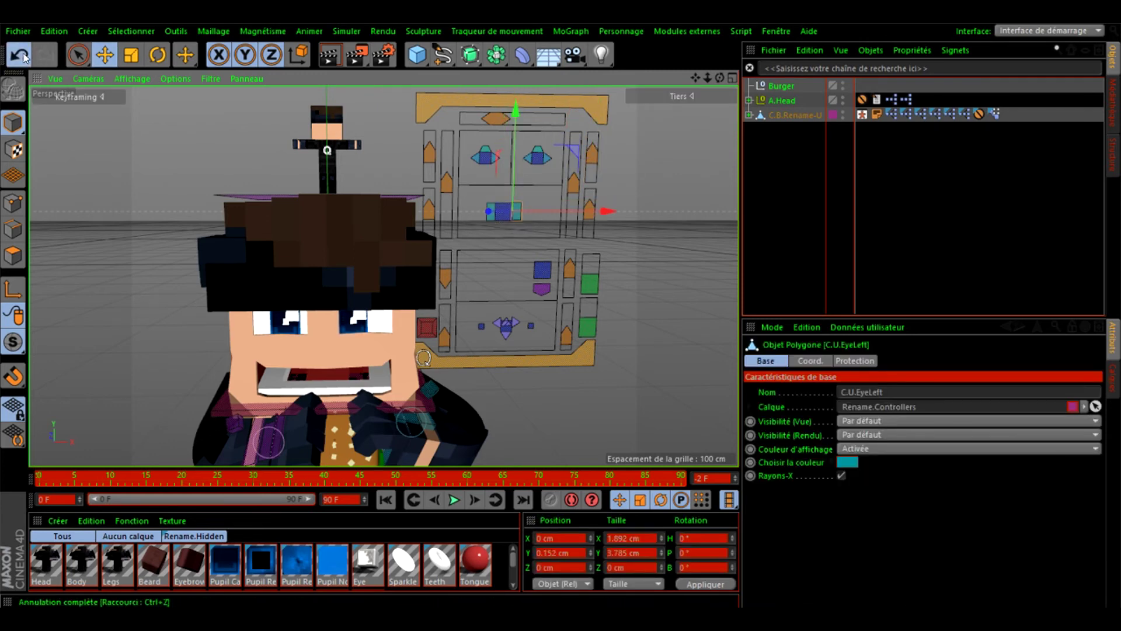
{"action": "left_click", "coordinate": [677, 242]}
Move the upper teeth controller C.U.Teeth.T to about -6.75 cm on Y.
{"action": "left_click", "coordinate": [540, 291]}
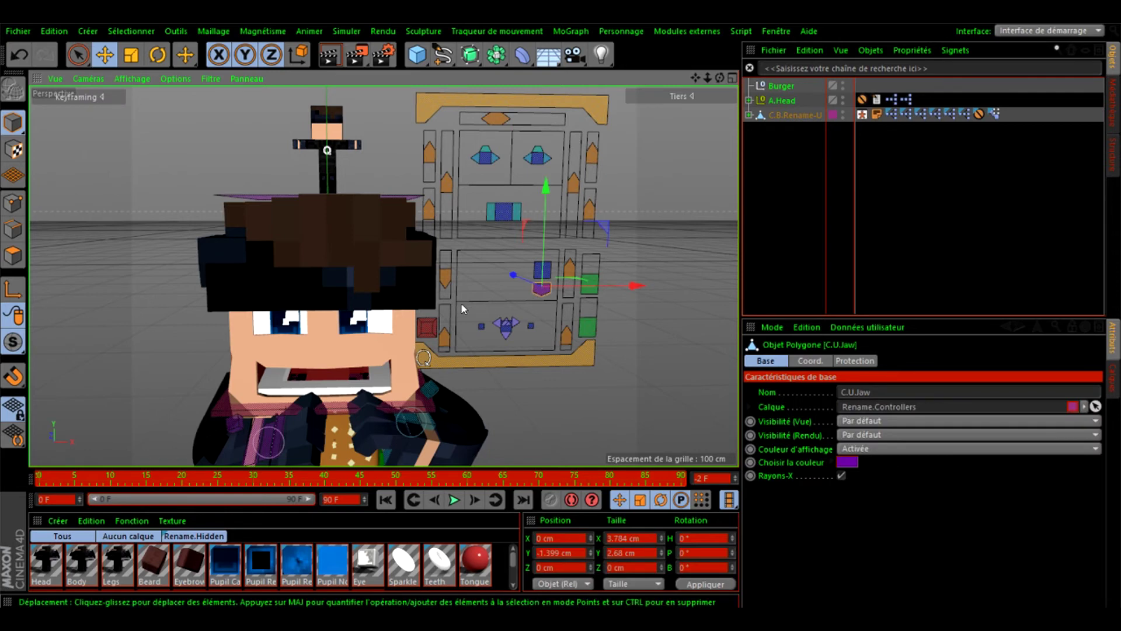
{"action": "left_click", "coordinate": [437, 270]}
{"action": "left_click", "coordinate": [444, 275]}
{"action": "left_click_drag", "start_coordinate": [453, 251], "coordinate": [447, 257]}
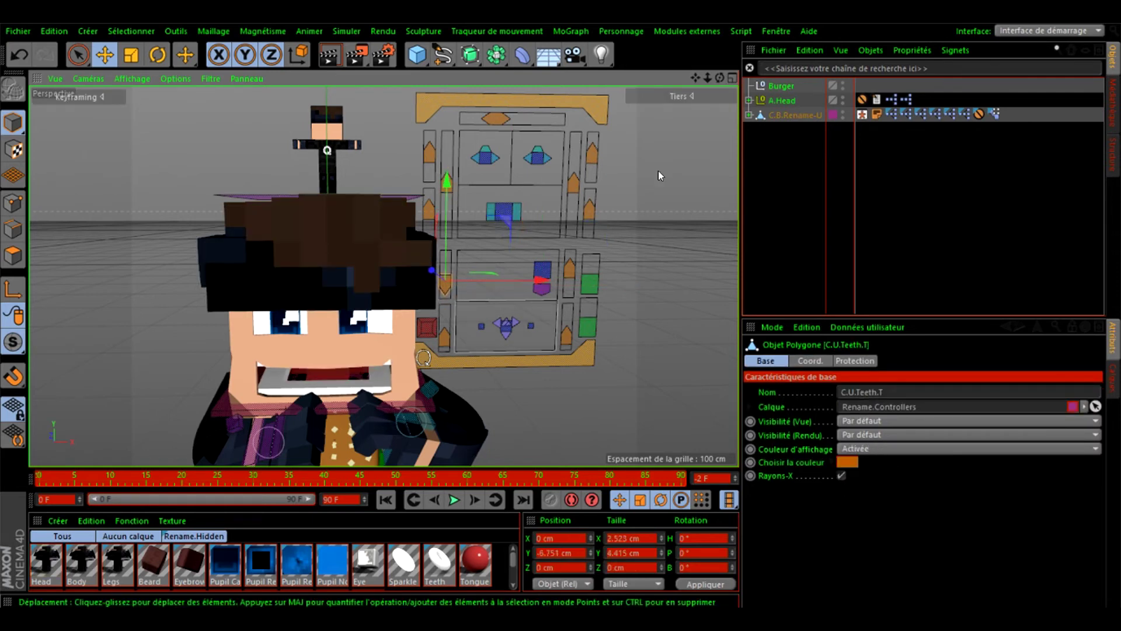
{"action": "left_click_drag", "start_coordinate": [720, 78], "coordinate": [713, 85]}
{"action": "scroll", "coordinate": [541, 192], "scroll_direction": "down", "scroll_amount": 4}
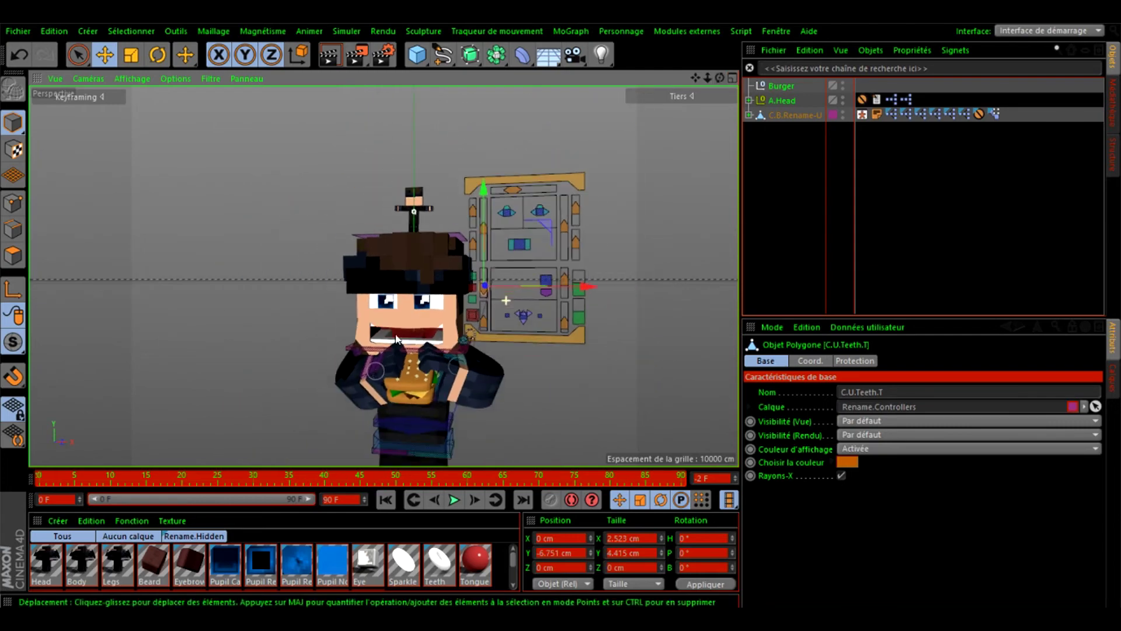
{"action": "scroll", "coordinate": [439, 376], "scroll_direction": "up", "scroll_amount": 4}
Move the right arm controller C.B.Arm.R.Goal to about X 16.3, Y 42.7 and Z -27.9 cm.
{"action": "left_click", "coordinate": [691, 96]}
{"action": "scroll", "coordinate": [383, 275], "scroll_direction": "down", "scroll_amount": 2}
{"action": "left_click_drag", "start_coordinate": [720, 78], "coordinate": [834, 83]}
{"action": "left_click_drag", "start_coordinate": [520, 376], "coordinate": [370, 361], "text": "alt"}
{"action": "left_click", "coordinate": [382, 350]}
{"action": "scroll", "coordinate": [382, 350], "scroll_direction": "up", "scroll_amount": 3}
{"action": "mouse_move", "coordinate": [356, 407]}
{"action": "left_mouse_down"}
{"action": "mouse_move", "coordinate": [376, 349]}
{"action": "mouse_move", "coordinate": [370, 393]}
{"action": "left_mouse_up"}
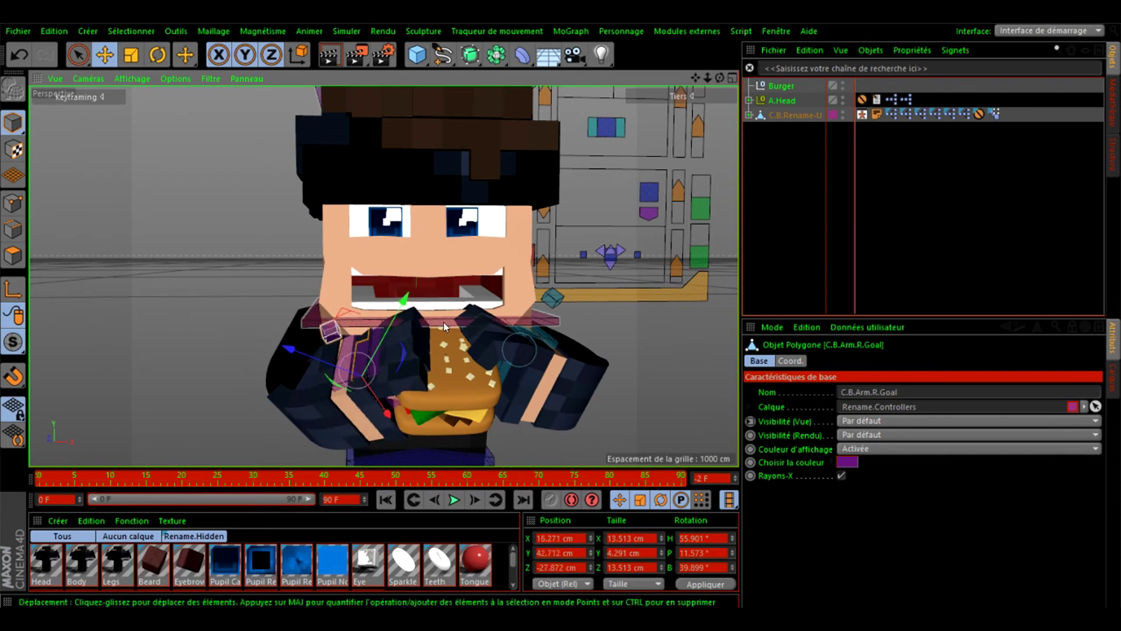
Move the left arm controller slightly outward and down so the left hand rests against the burger's side.
{"action": "scroll", "coordinate": [482, 341], "scroll_direction": "down", "scroll_amount": 3}
{"action": "scroll", "coordinate": [459, 412], "scroll_direction": "up", "scroll_amount": 4}
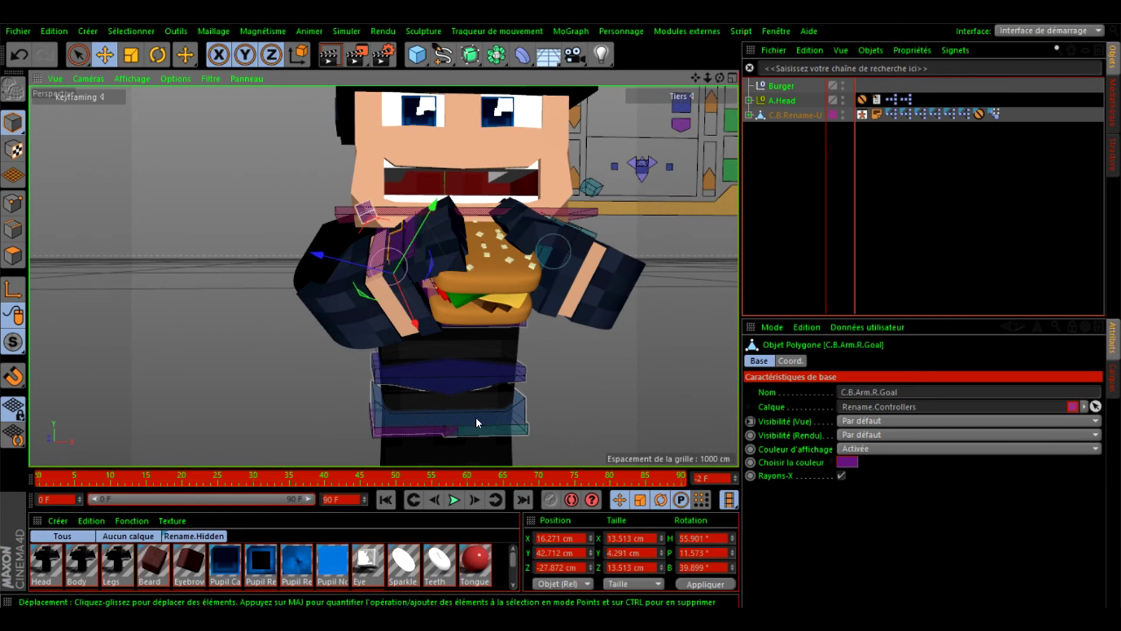
{"action": "left_click", "coordinate": [476, 420]}
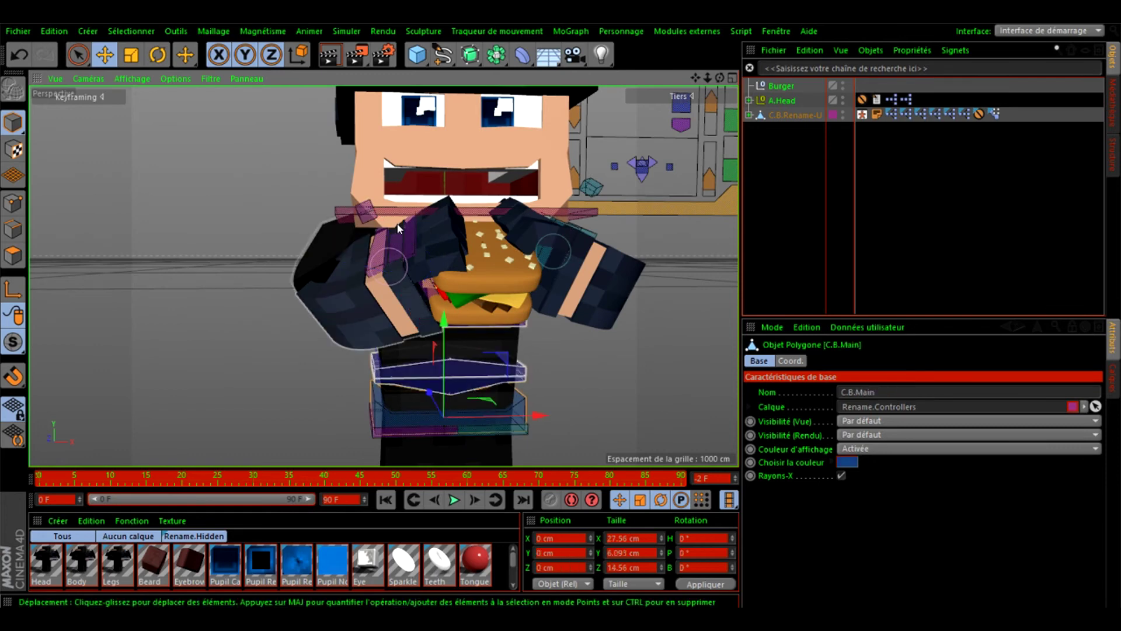
{"action": "left_click", "coordinate": [565, 221]}
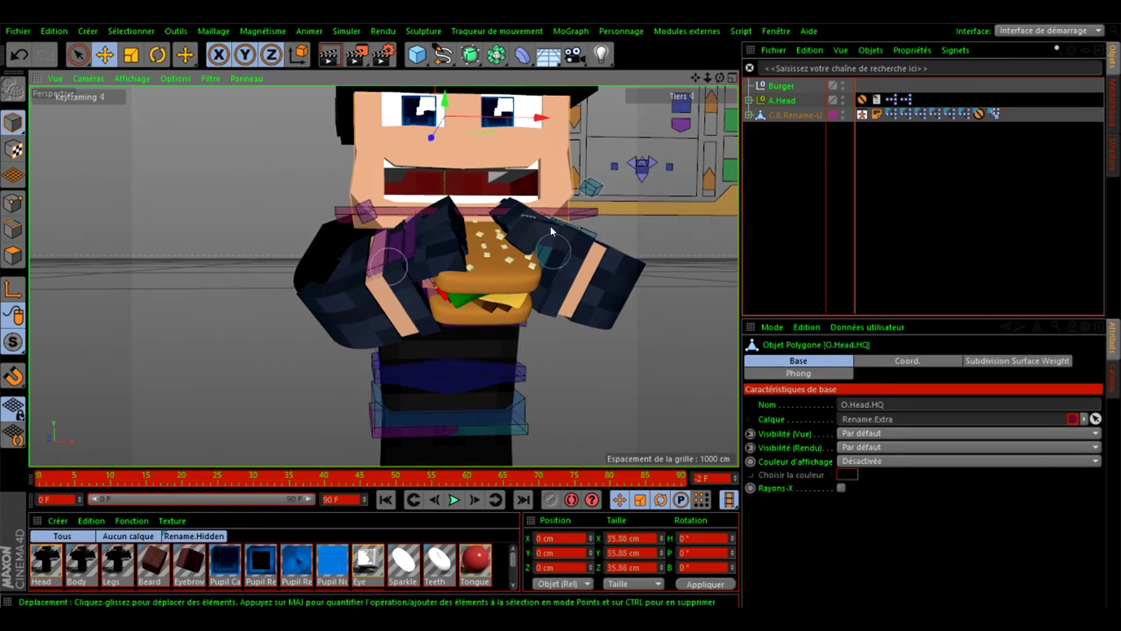
{"action": "left_click", "coordinate": [553, 217]}
{"action": "left_click_drag", "start_coordinate": [536, 223], "coordinate": [546, 251]}
Move the right arm controller C.B.Arm.R.Goal outward to about X 10.2, Y 44.2 and Z -32 cm.
{"action": "left_click", "coordinate": [410, 244]}
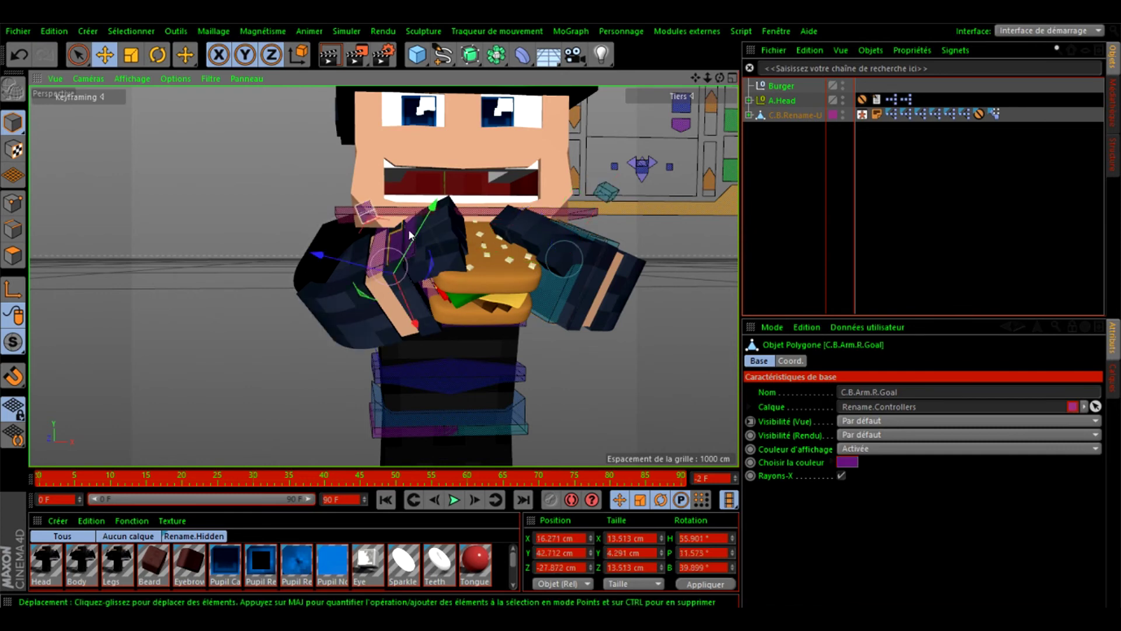
{"action": "left_click_drag", "start_coordinate": [408, 224], "coordinate": [406, 252]}
{"action": "left_click_drag", "start_coordinate": [370, 275], "coordinate": [376, 295]}
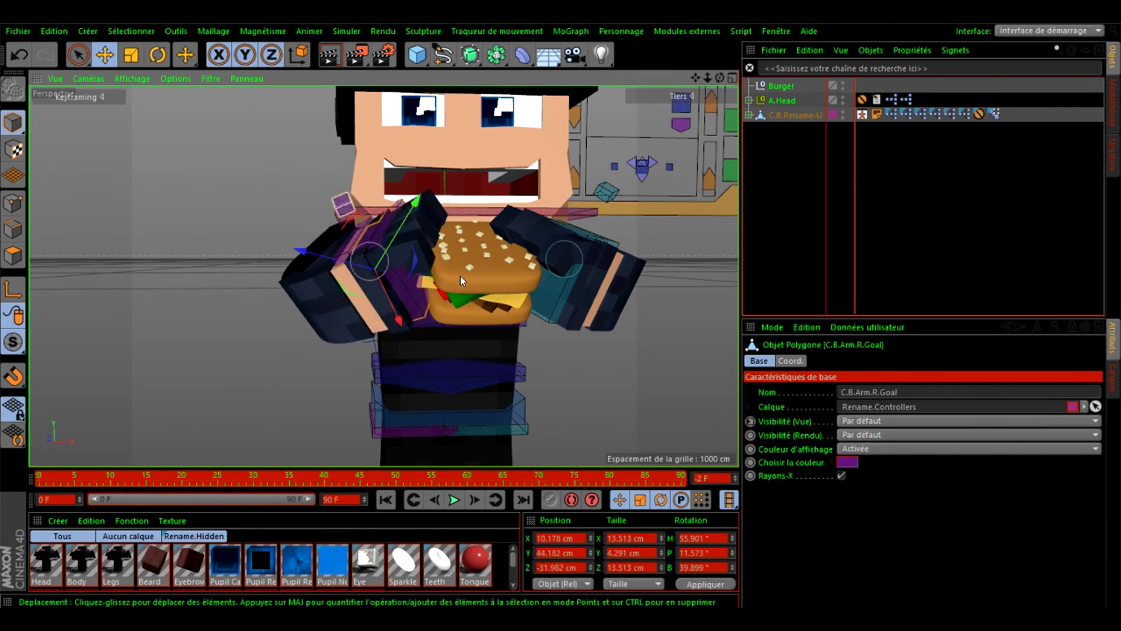
Rotate the Burger to a pitch of about 25°.
{"action": "left_click", "coordinate": [780, 86]}
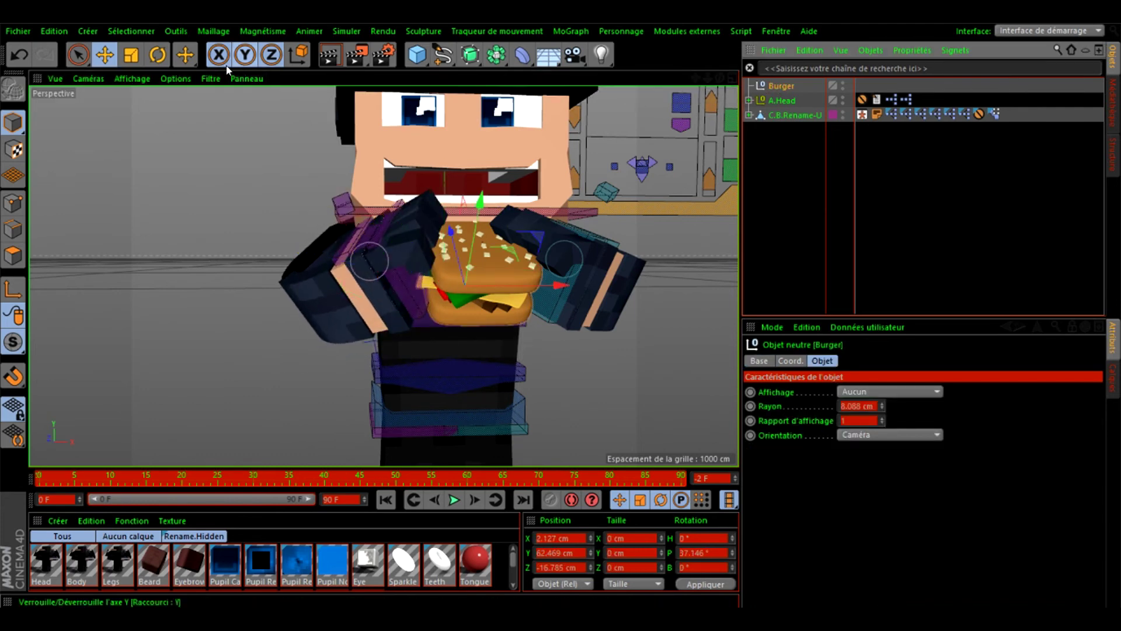
{"action": "left_click", "coordinate": [133, 55]}
{"action": "left_click", "coordinate": [156, 56]}
{"action": "left_click_drag", "start_coordinate": [480, 273], "coordinate": [474, 249]}
Move the Burger forward between the hands to about Y 62.3 and Z -21.6 cm.
{"action": "key", "text": "e"}
{"action": "left_click_drag", "start_coordinate": [383, 275], "coordinate": [374, 303], "text": "alt"}
{"action": "left_click_drag", "start_coordinate": [536, 273], "coordinate": [507, 293]}
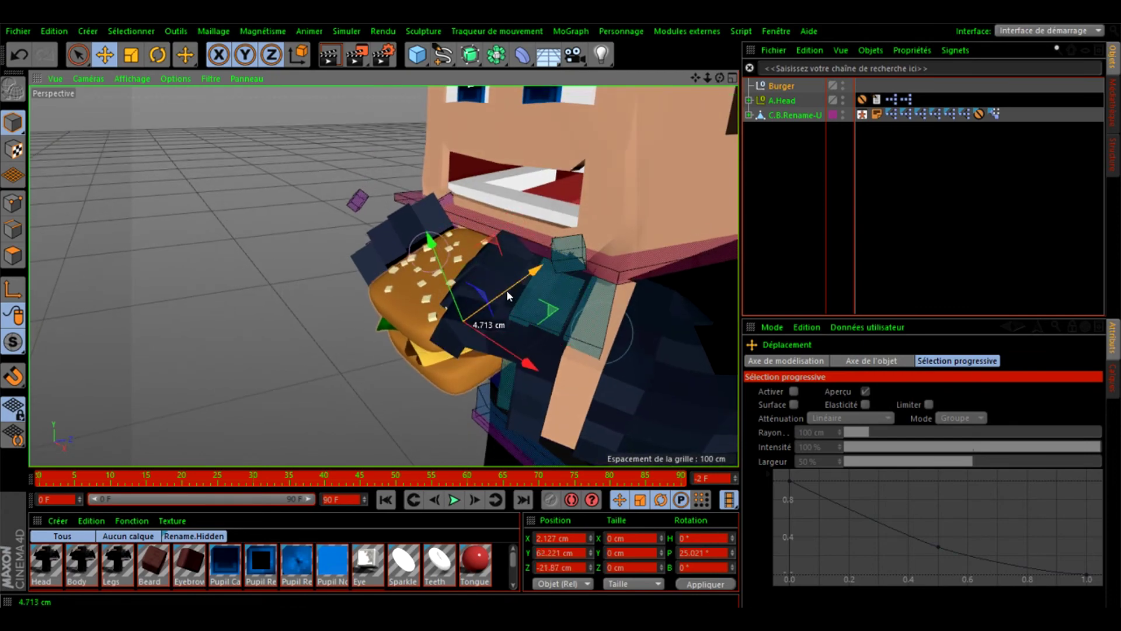
{"action": "left_click_drag", "start_coordinate": [383, 275], "coordinate": [383, 257], "text": "alt"}
{"action": "scroll", "coordinate": [400, 342], "scroll_direction": "down", "scroll_amount": 4}
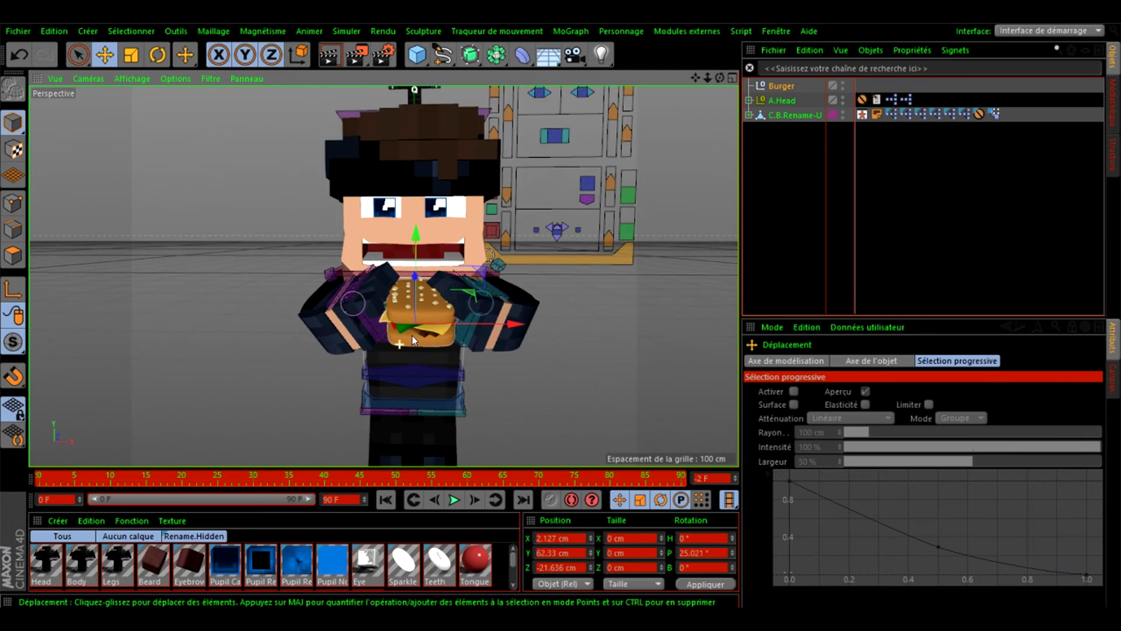
{"action": "scroll", "coordinate": [459, 219], "scroll_direction": "up", "scroll_amount": 1}
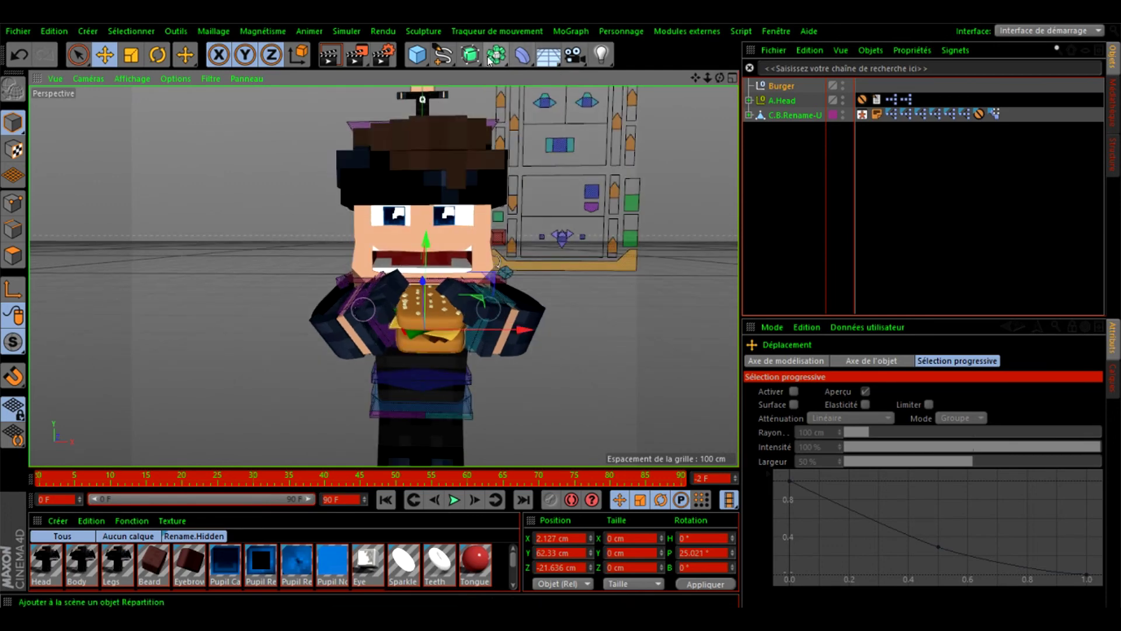
Add a camera object to the scene from the current perspective view.
{"action": "left_click", "coordinate": [574, 54]}
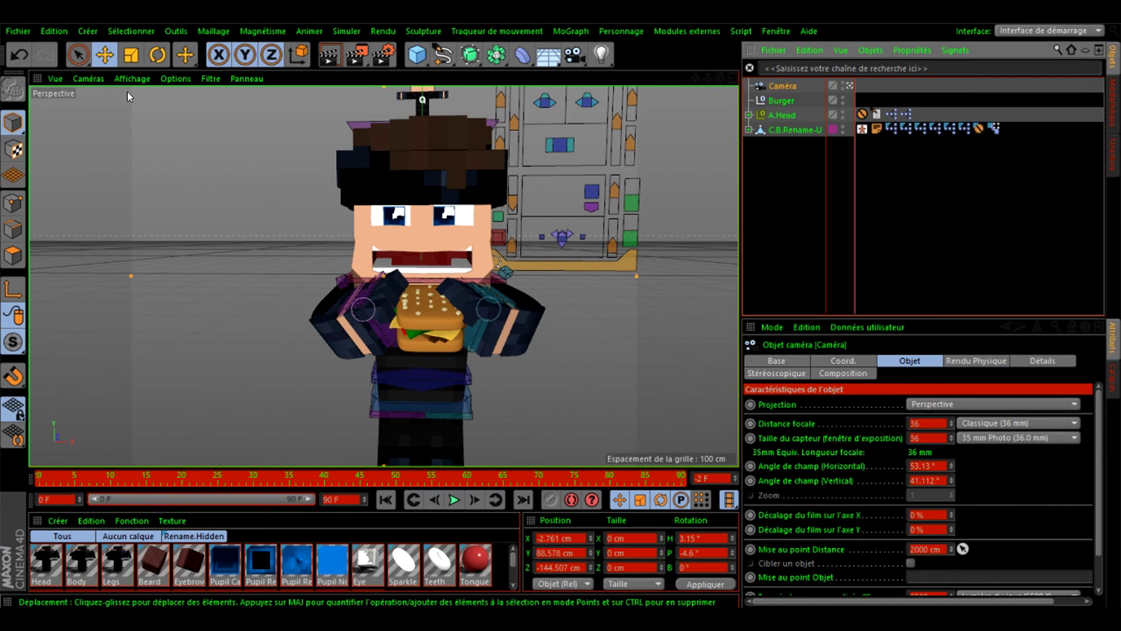
Open the preset library Lightroom V2 - Mondaze.lib4d from the C4D folder inside Dossier GFX on the desktop.
{"action": "left_click", "coordinate": [18, 31]}
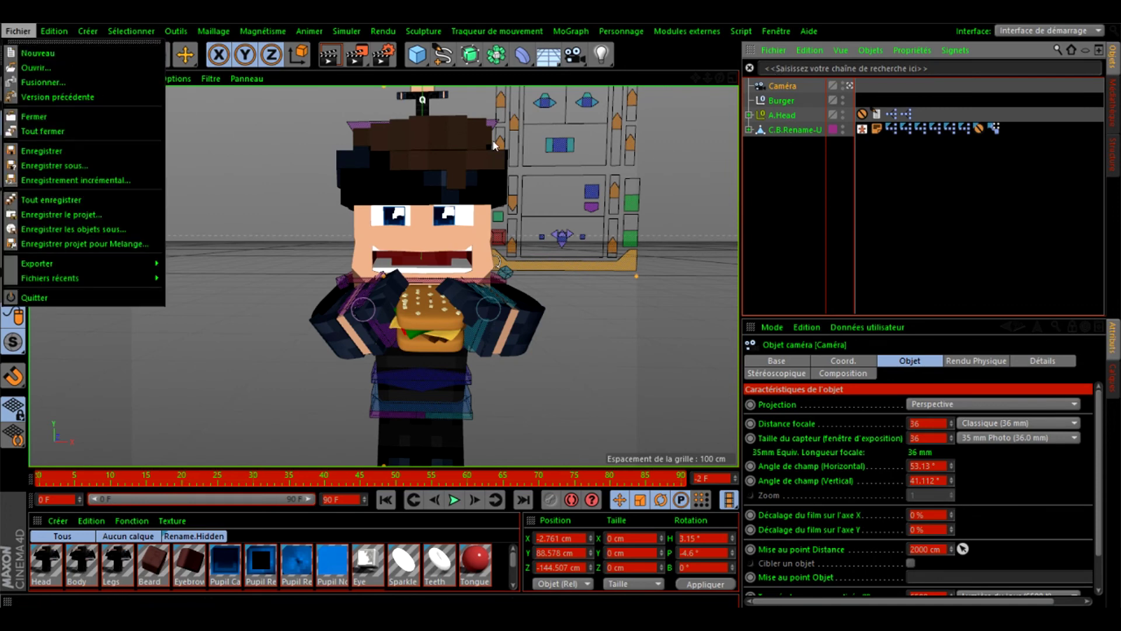
{"action": "left_click", "coordinate": [59, 62]}
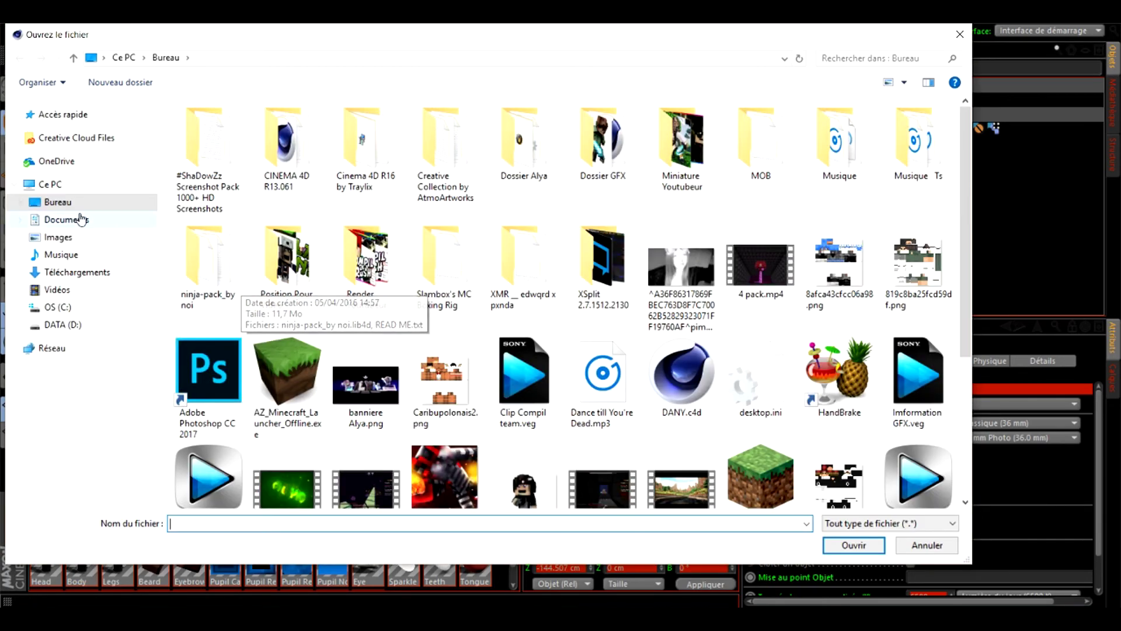
{"action": "double_click", "coordinate": [679, 159]}
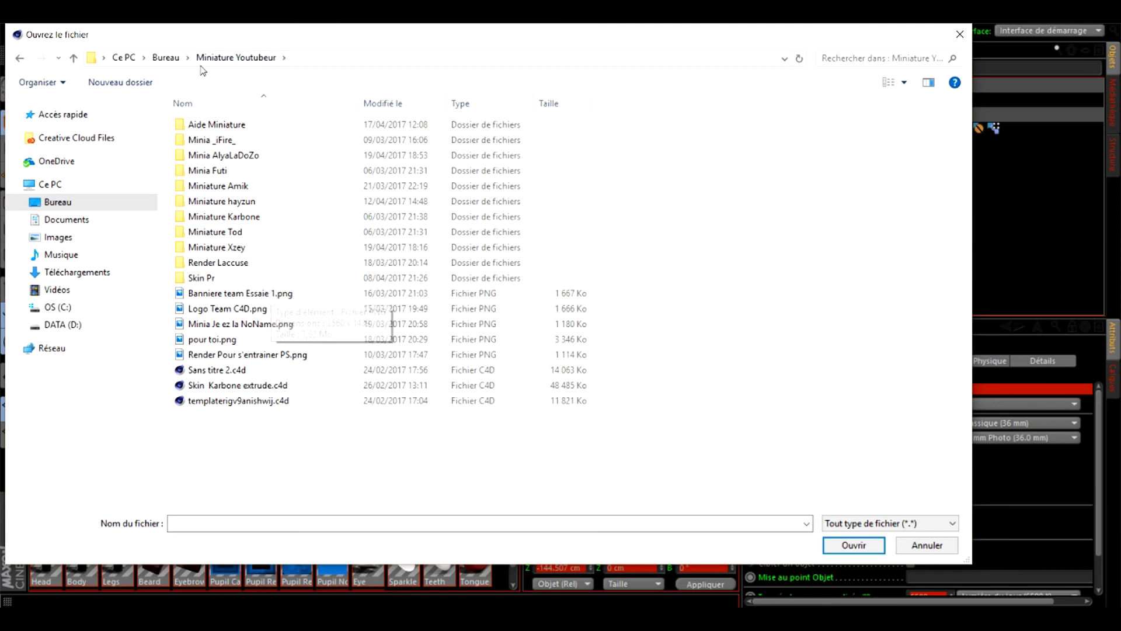
{"action": "left_click", "coordinate": [166, 57]}
{"action": "double_click", "coordinate": [601, 140]}
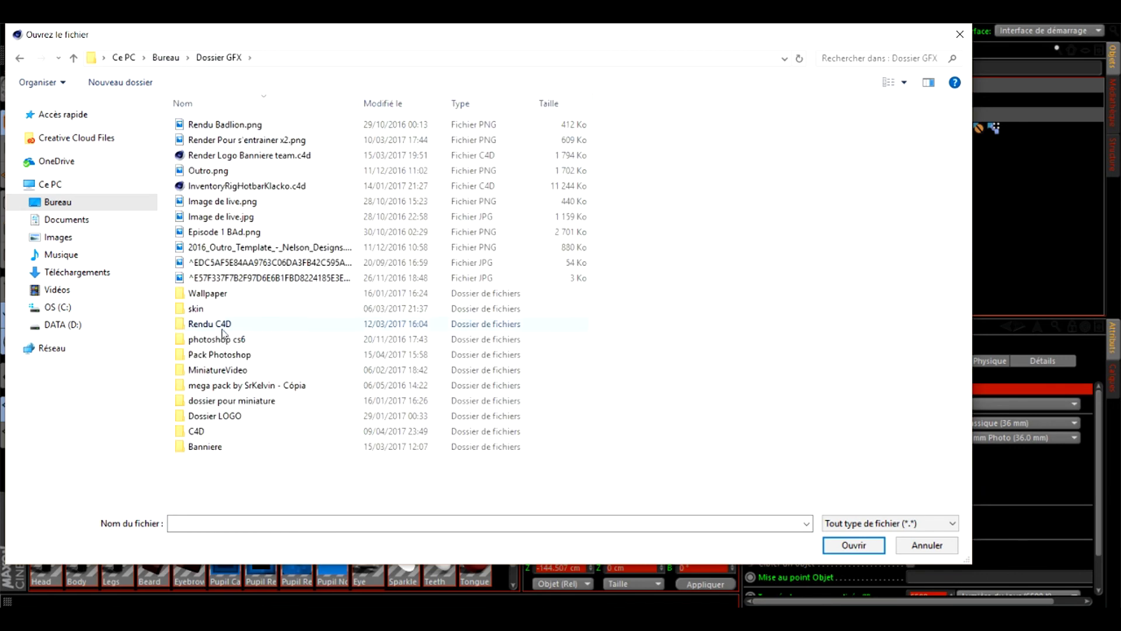
{"action": "left_click", "coordinate": [217, 432]}
{"action": "double_click", "coordinate": [216, 433]}
{"action": "scroll", "coordinate": [257, 427], "scroll_direction": "down", "scroll_amount": 3}
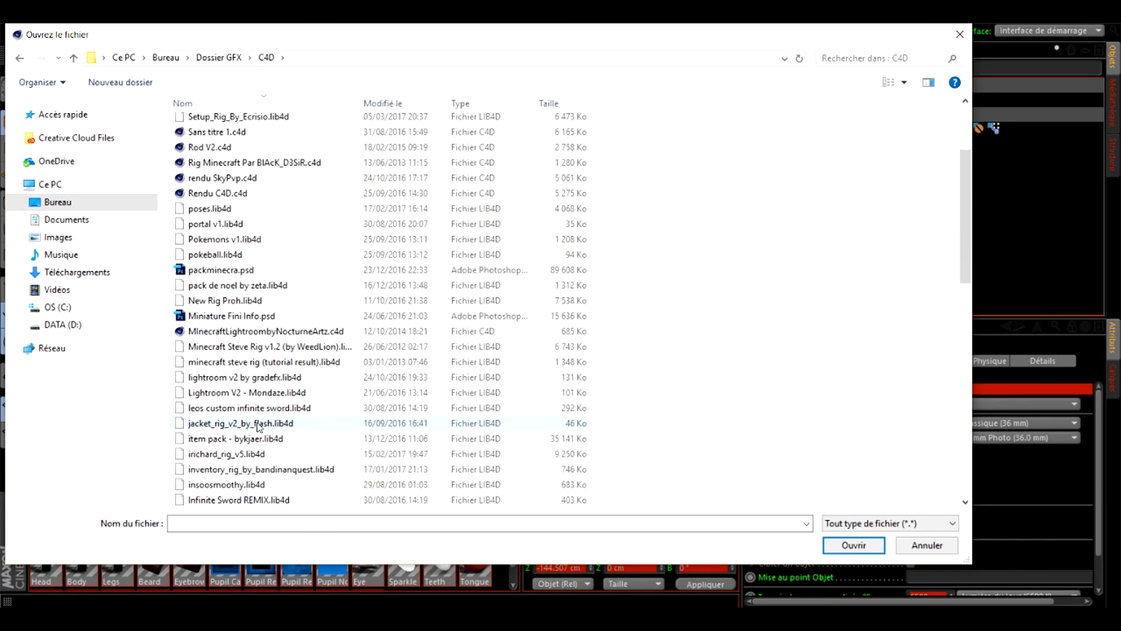
{"action": "double_click", "coordinate": [260, 392]}
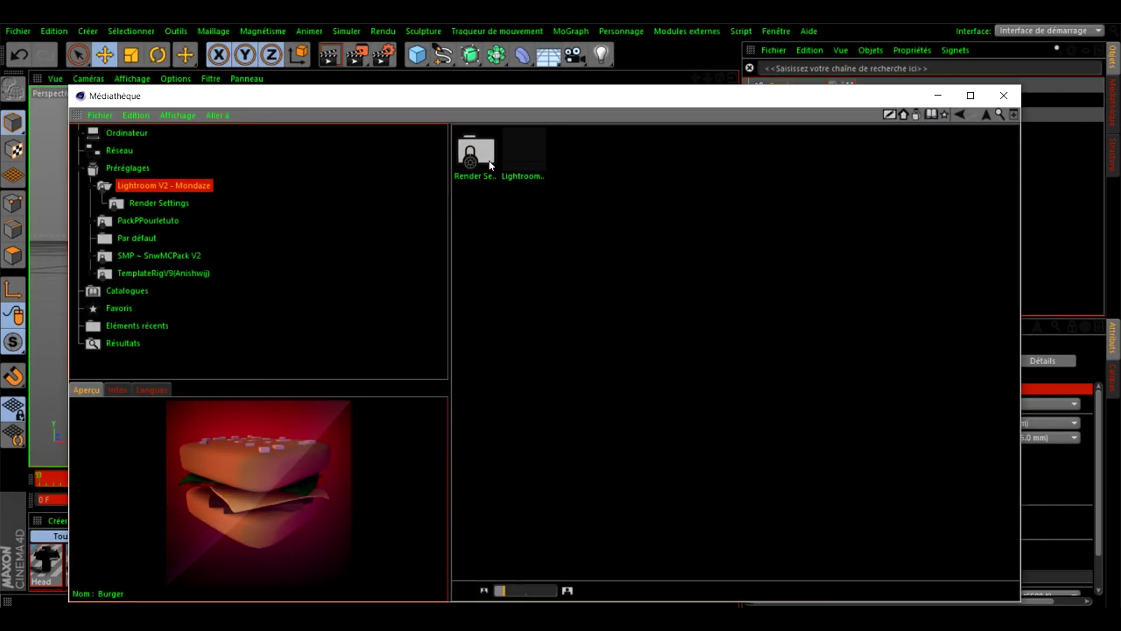
Load the Best Settings (Beast PC) render preset and add the Lightroom v2 object to the scene from the Lightroom V2 - Mondaze library.
{"action": "left_click", "coordinate": [529, 150]}
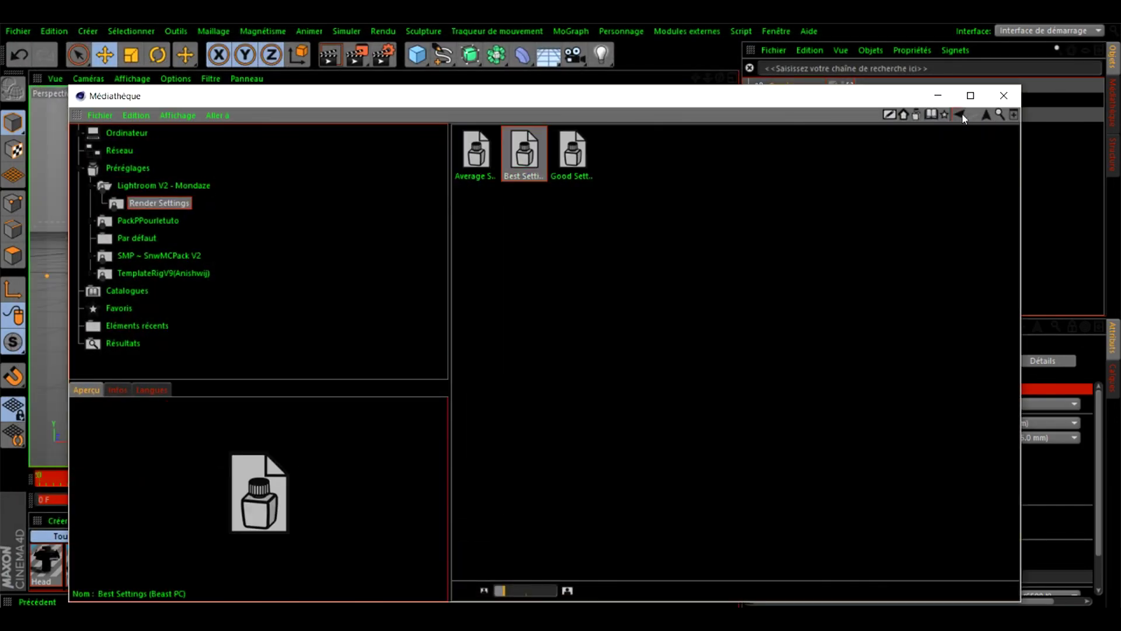
{"action": "left_click", "coordinate": [962, 115]}
{"action": "double_click", "coordinate": [530, 159]}
{"action": "left_click", "coordinate": [1003, 96]}
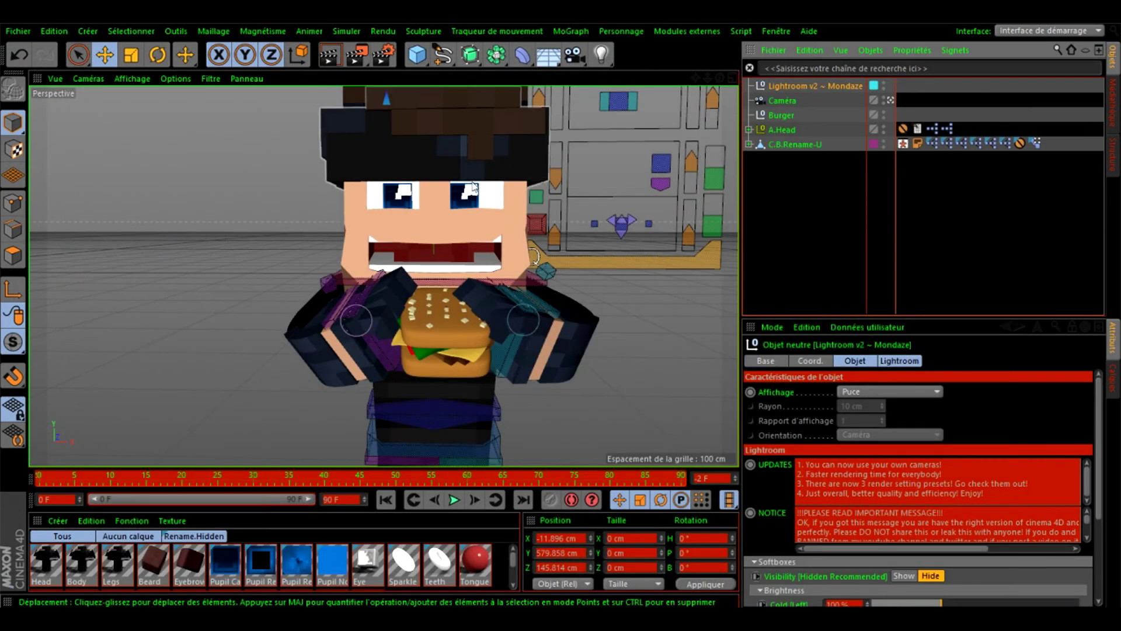
Render the lit character holding the burger in the picture viewer.
{"action": "scroll", "coordinate": [618, 163], "scroll_direction": "down", "scroll_amount": 1}
{"action": "scroll", "coordinate": [584, 175], "scroll_direction": "down", "scroll_amount": 1}
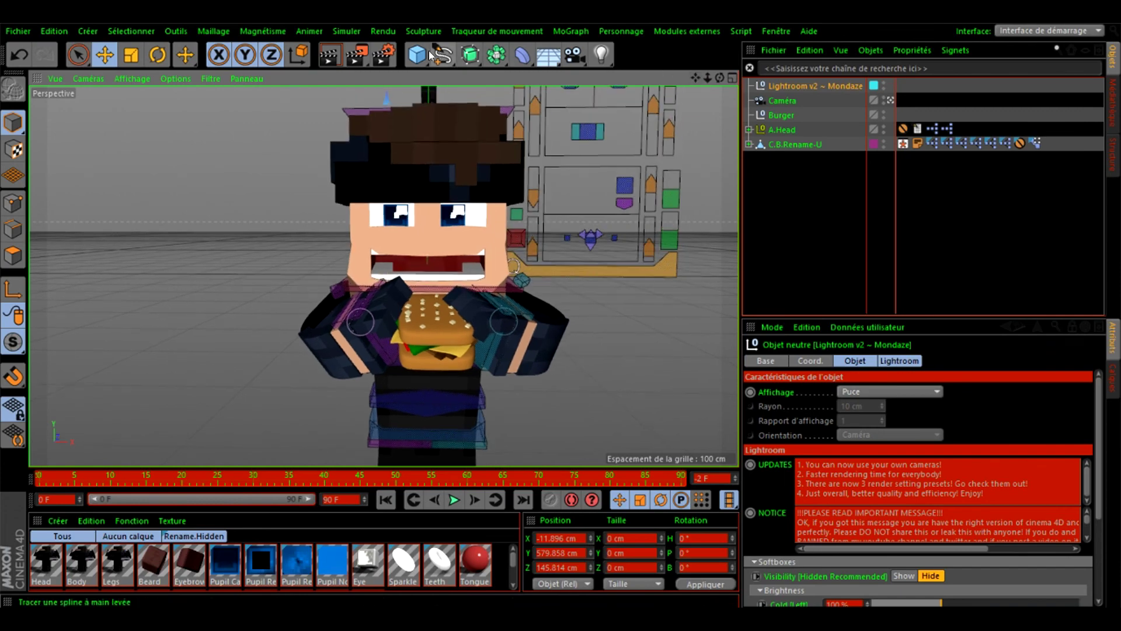
{"action": "left_click", "coordinate": [356, 56]}
{"action": "scroll", "coordinate": [376, 258], "scroll_direction": "down", "scroll_amount": 3}
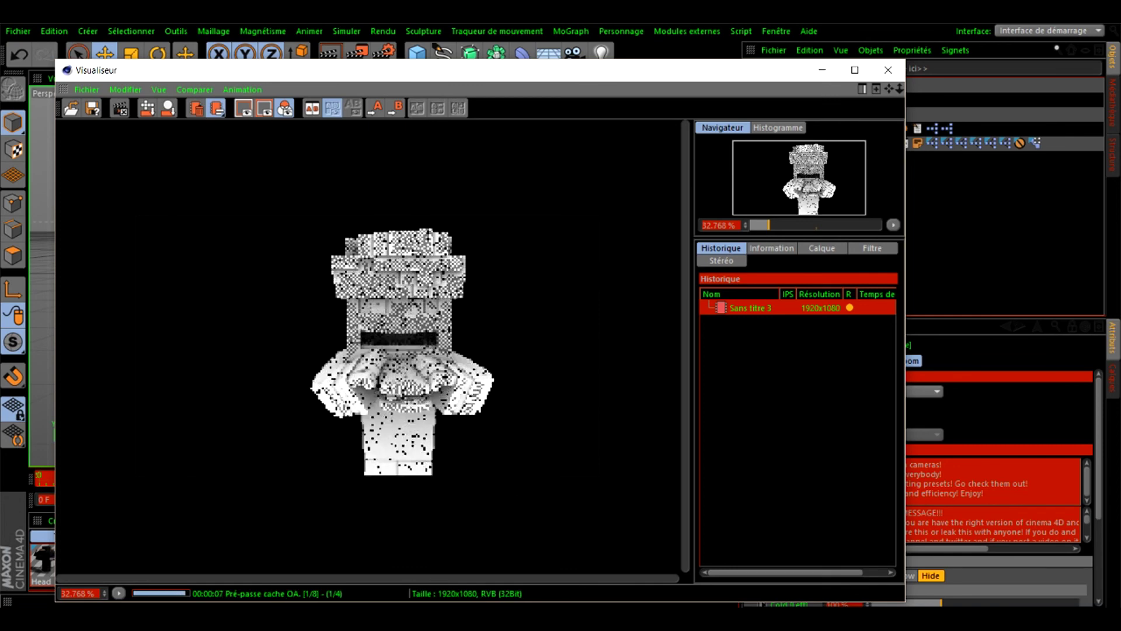
{"action": "left_click", "coordinate": [474, 619]}
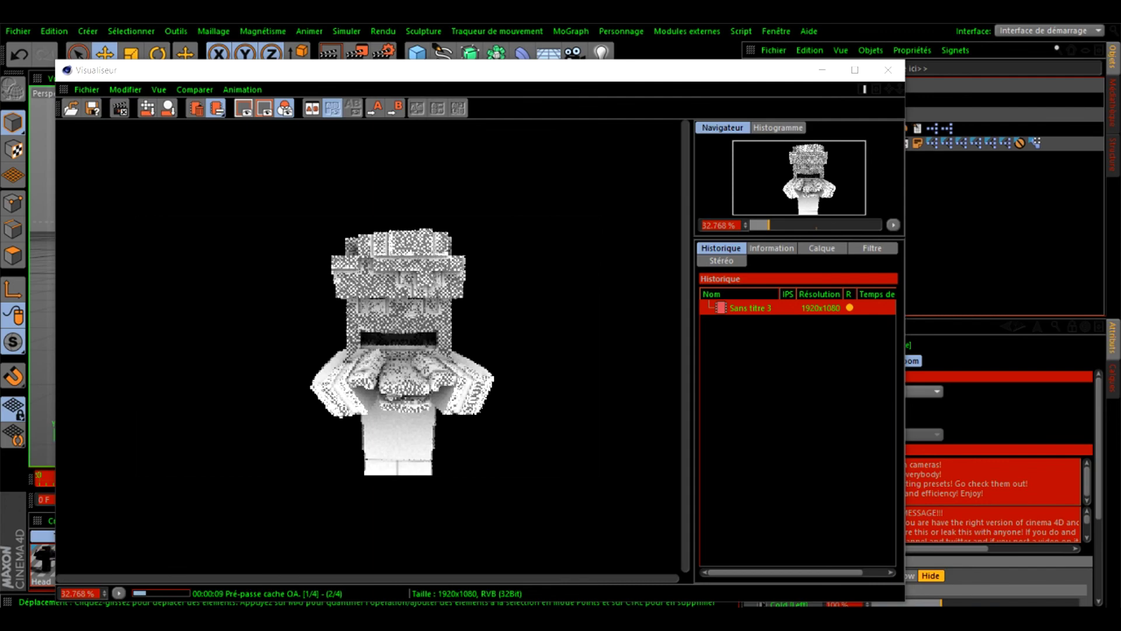